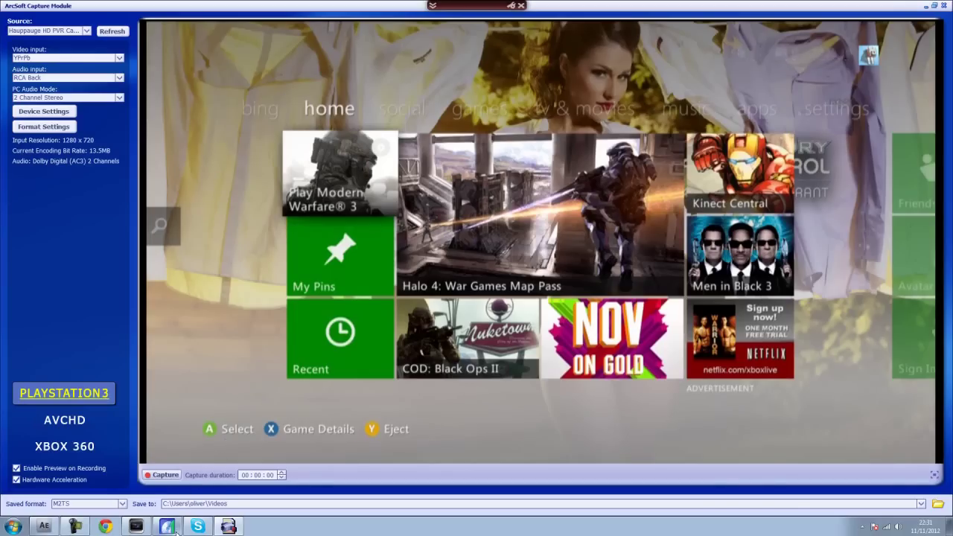
Check the brightness/contrast settings without changes, then confirm the H264 encoder settings
mouse_move(177, 530)
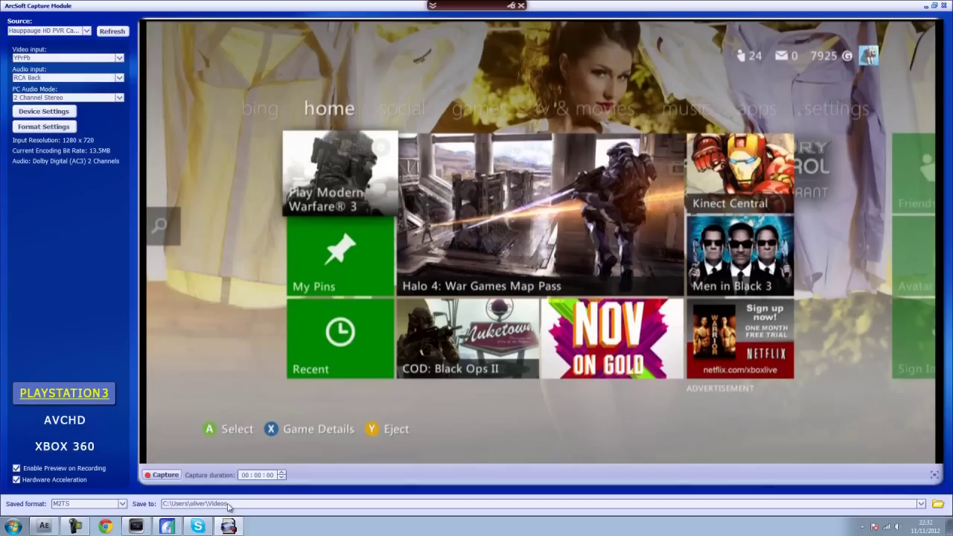
left_click(43, 110)
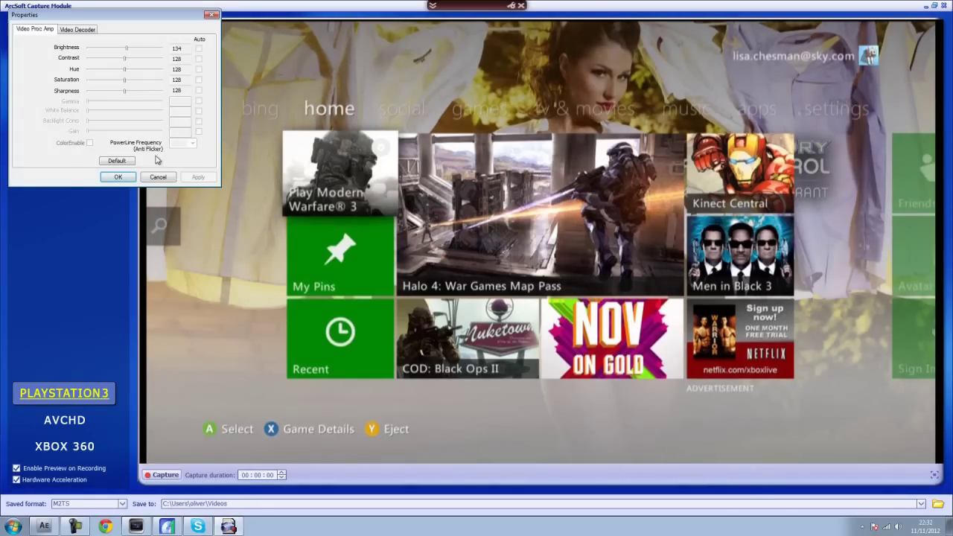
left_click(117, 177)
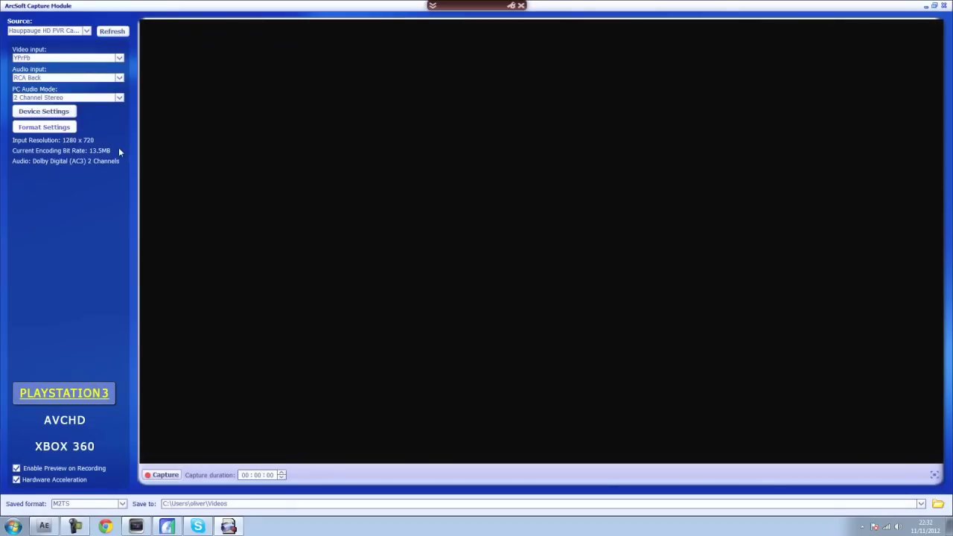
left_click(44, 126)
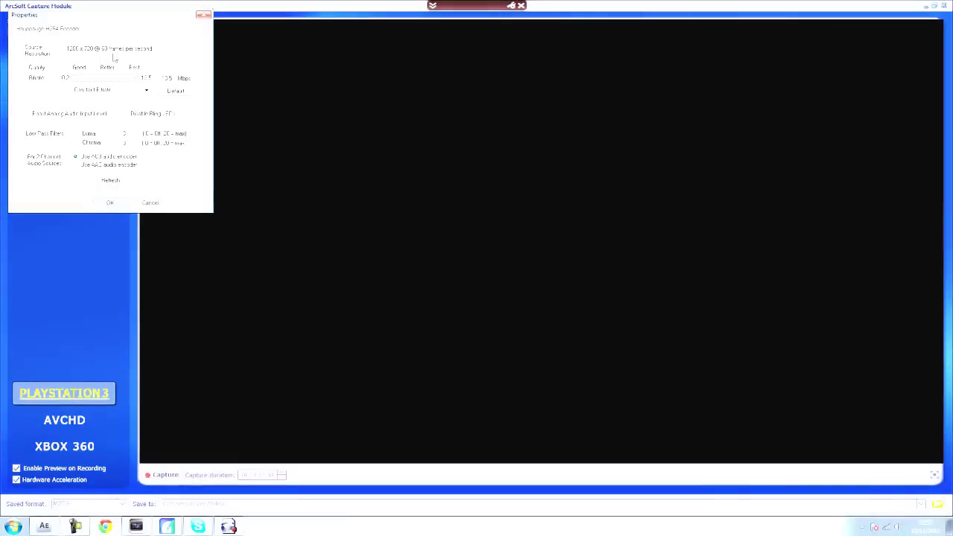
left_click(106, 206)
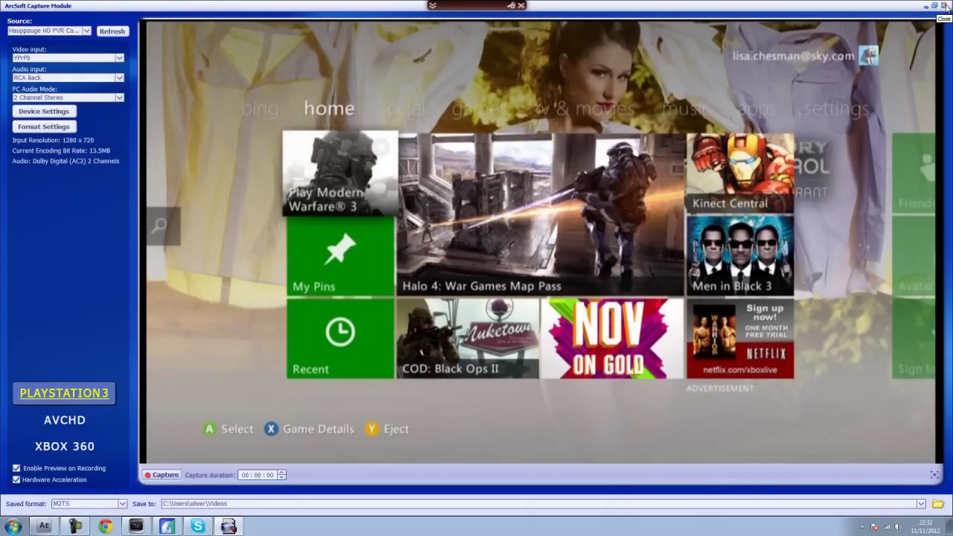
In Vegas, play and stop the opening of the Triple Crash clip, then bring up the Open dialog
left_click(143, 524)
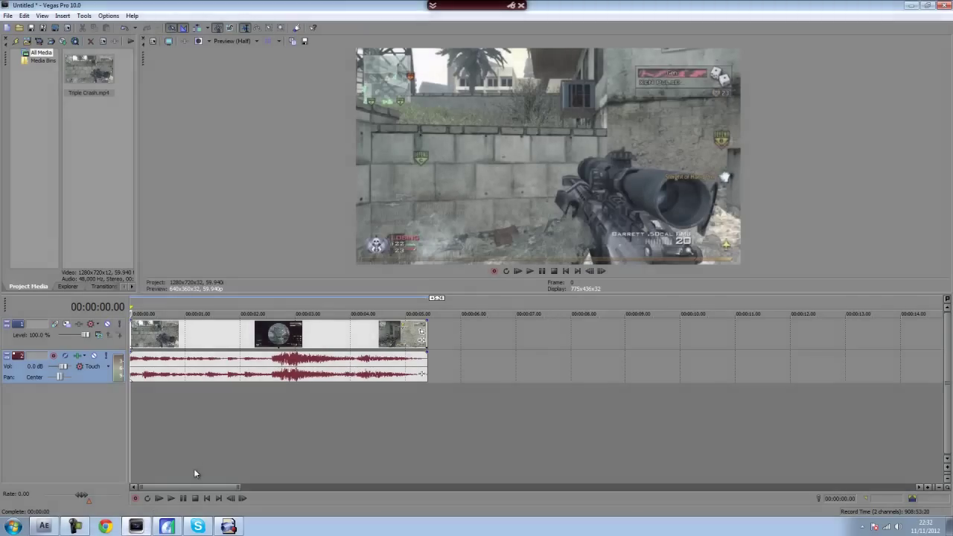
key("space")
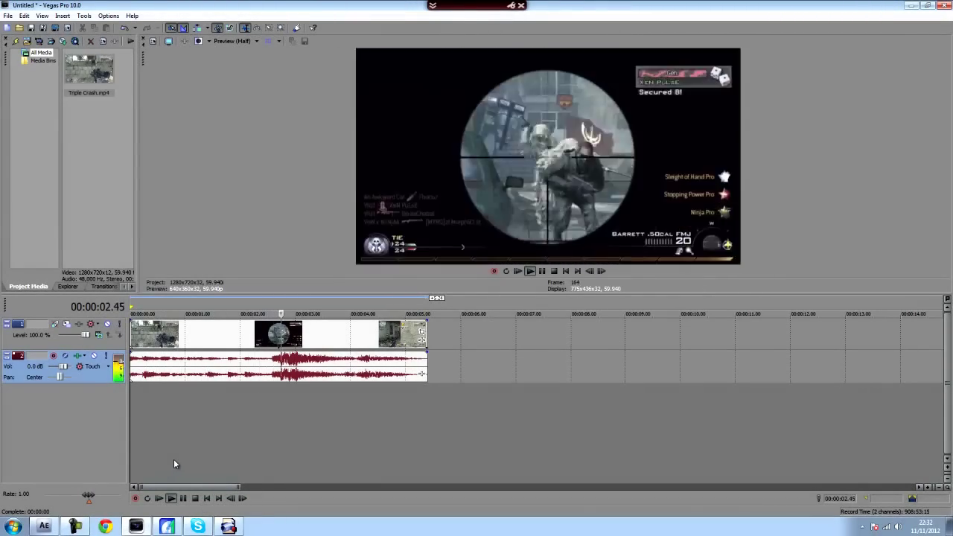
key("space")
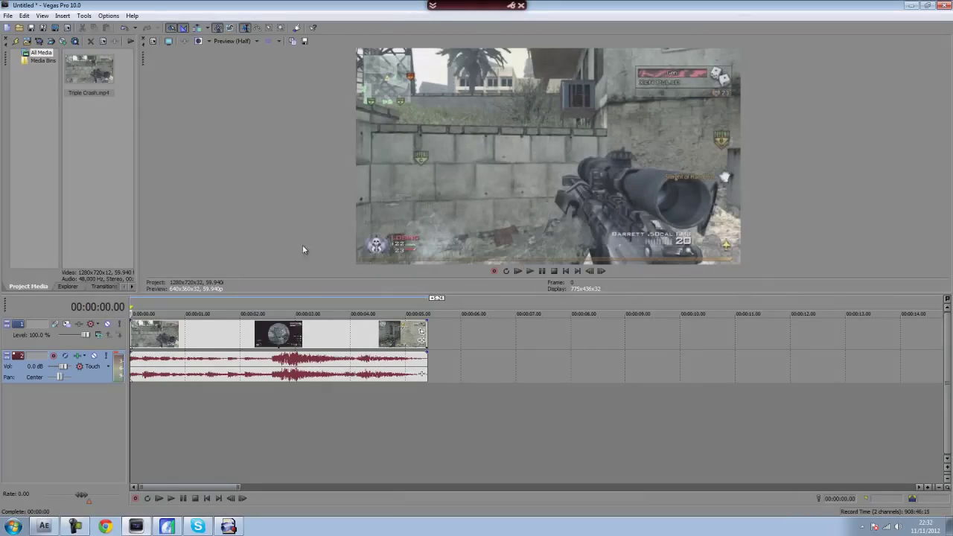
left_click(479, 357)
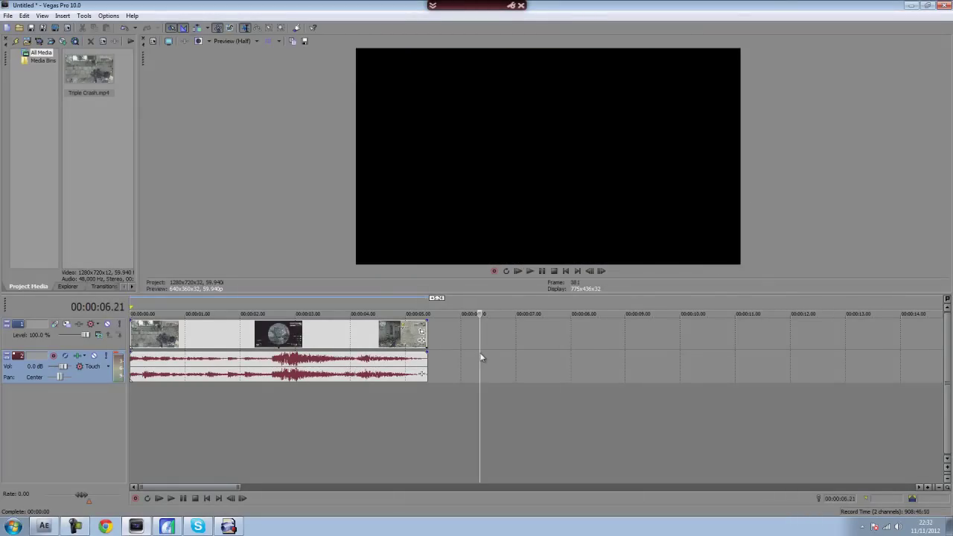
key("ctrl+o")
Import the 2012_9_11_18_16_40 recording from the Videos library into the project
left_click(544, 153)
double_click(698, 118)
double_click(735, 255)
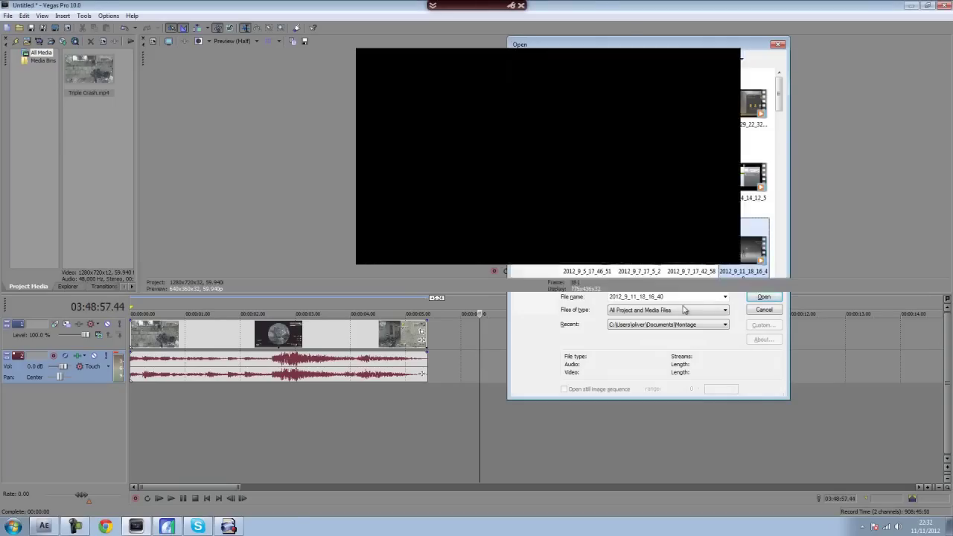
scroll(372, 356, "down", 10)
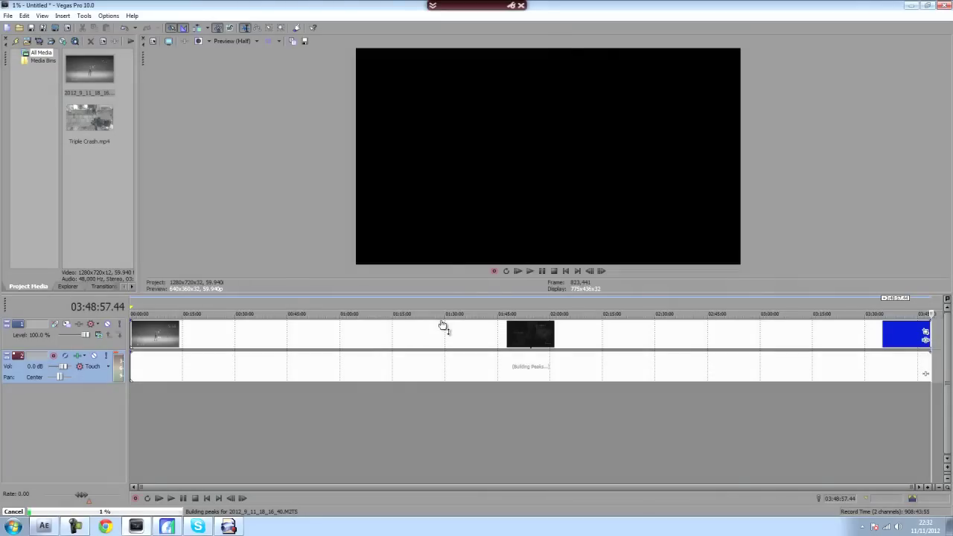
Split the recording at two points around 01:38 and delete the parts before and after
left_click(445, 326)
left_click(475, 324)
key("s")
left_click(495, 335)
key("s")
left_click(516, 337)
key("Delete")
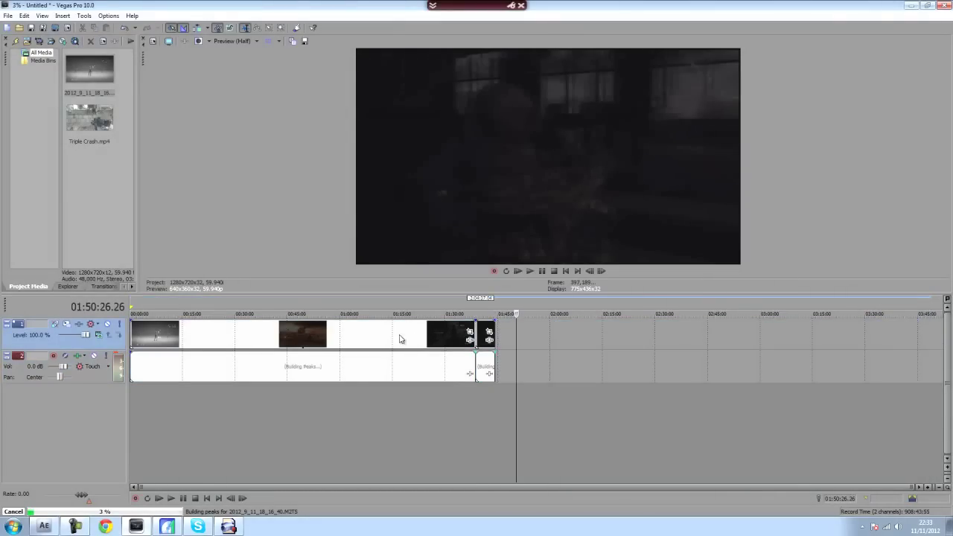
left_click(400, 335)
key("Delete")
Delete the leftover piece, return to the timeline start and select the Triple Crash event
left_click(476, 331)
scroll(498, 331, "up", 5)
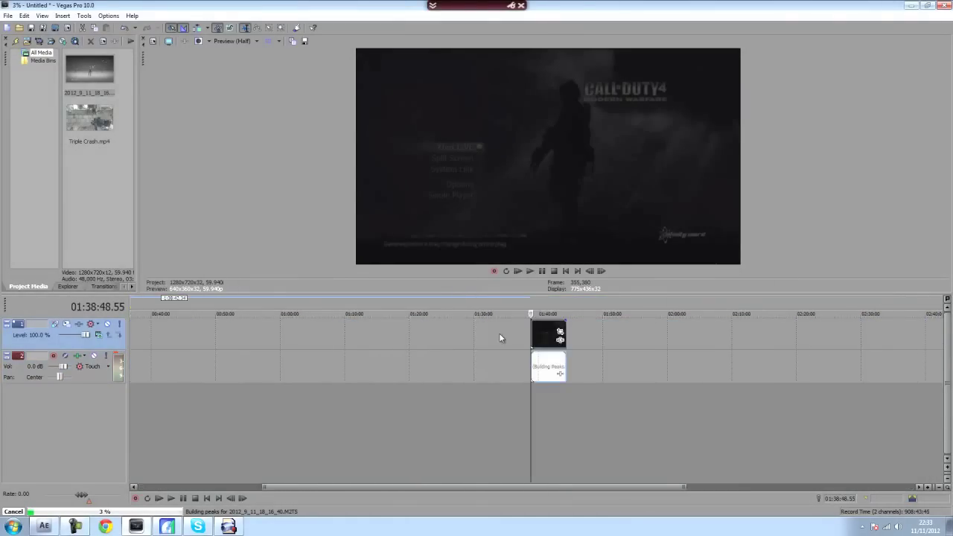
key("Delete")
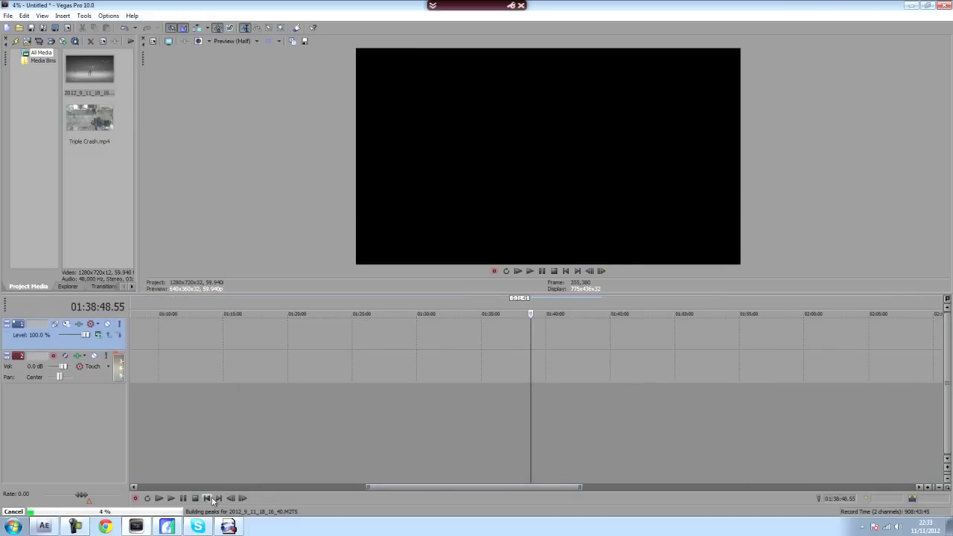
key("Home")
scroll(252, 377, "up", 6)
scroll(252, 377, "up", 5)
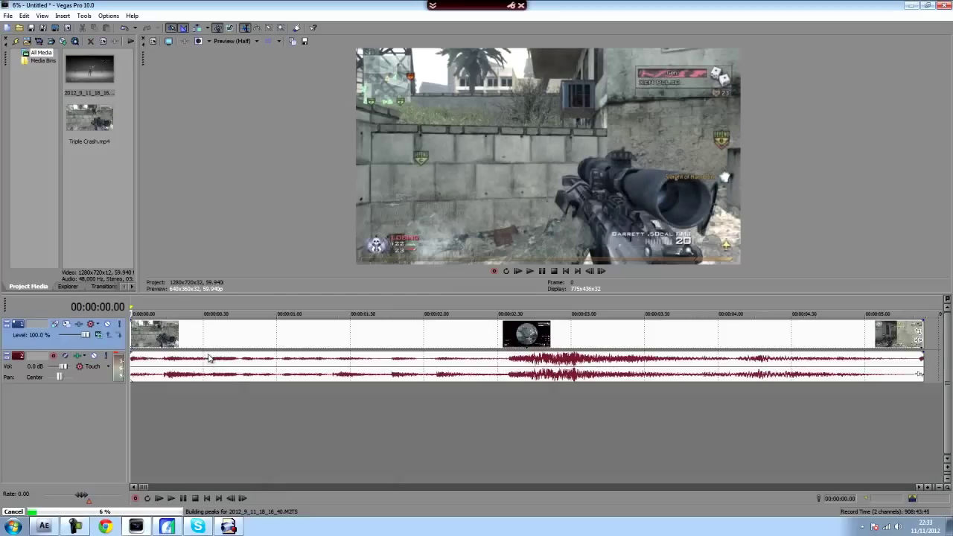
scroll(208, 365, "down", 3)
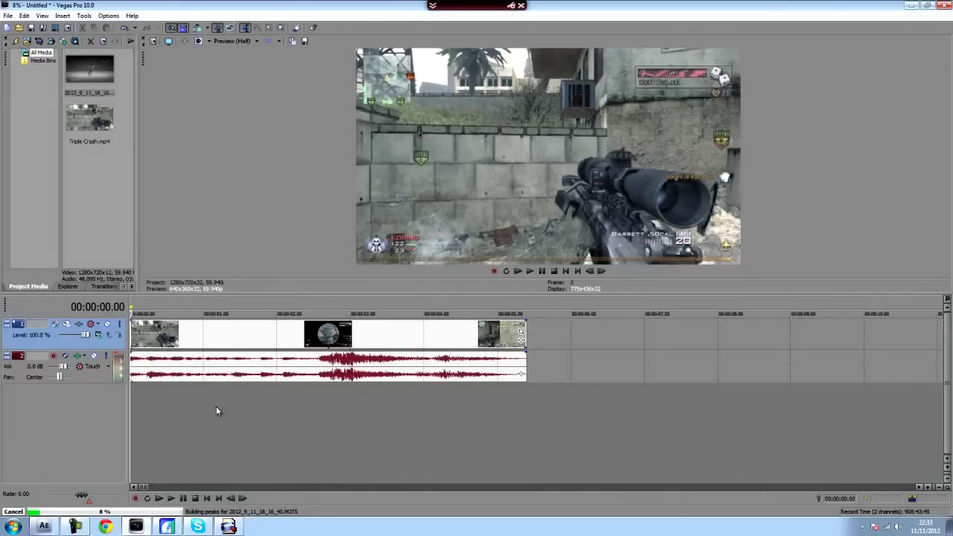
left_click(320, 333)
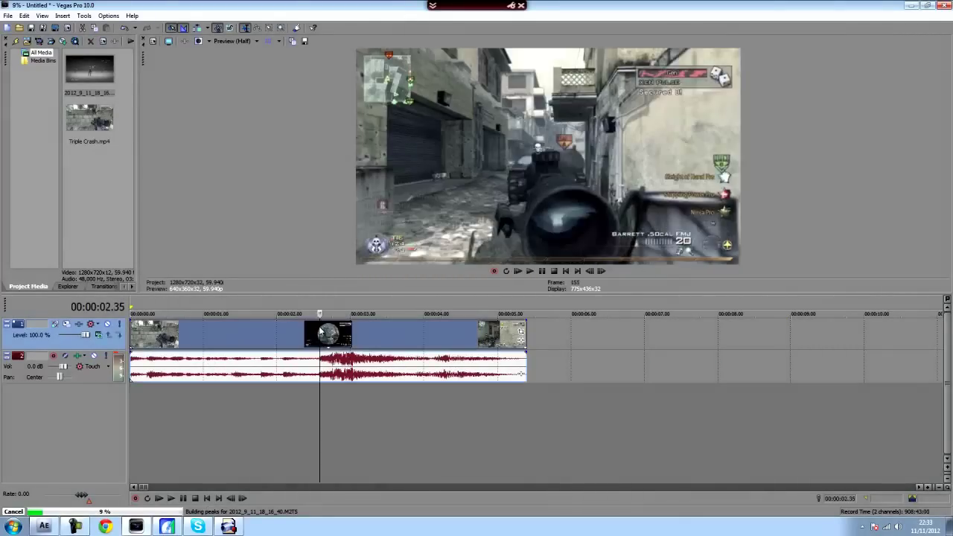
Crop the Triple Crash event to 1,243.9 × 699.7 using the Youtube pan/crop preset
left_click(522, 336)
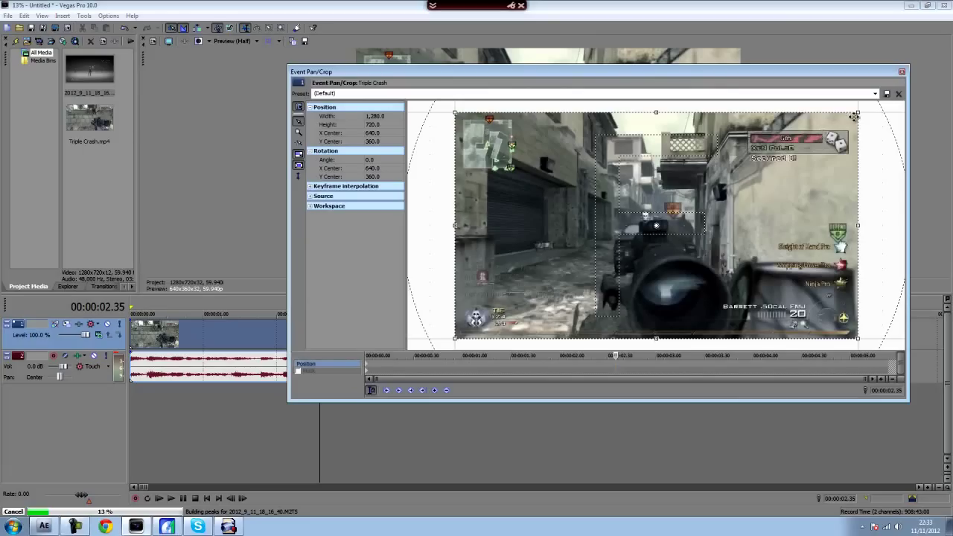
left_click_drag(858, 111, 856, 113)
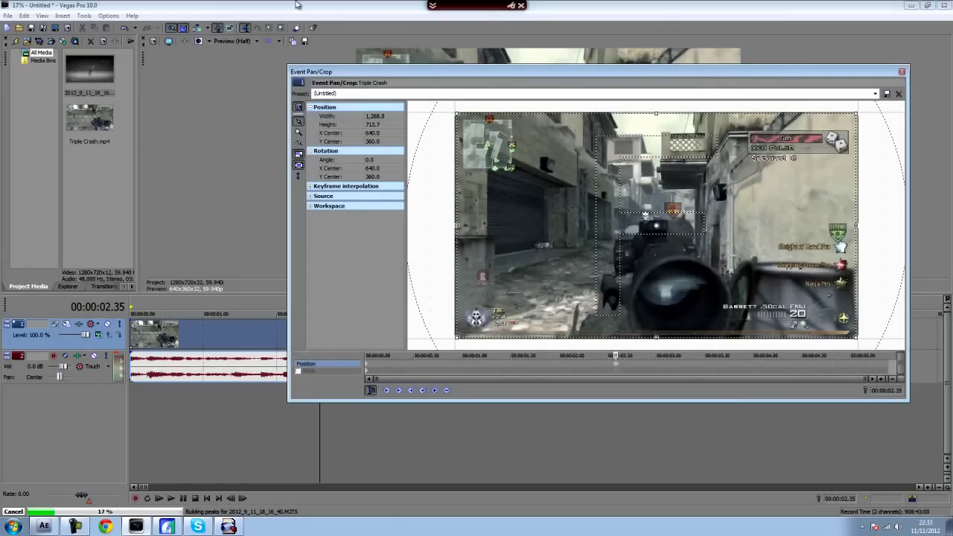
left_click(874, 93)
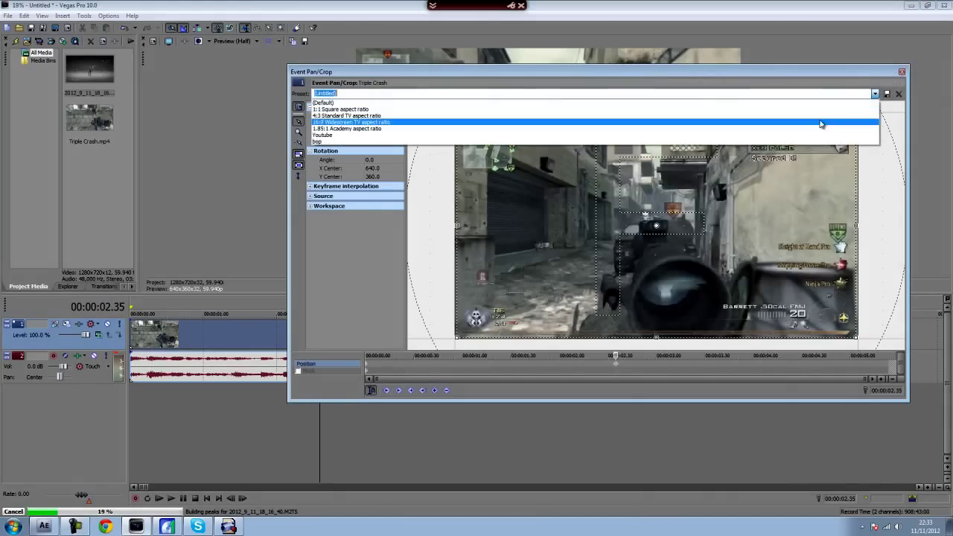
left_click(808, 146)
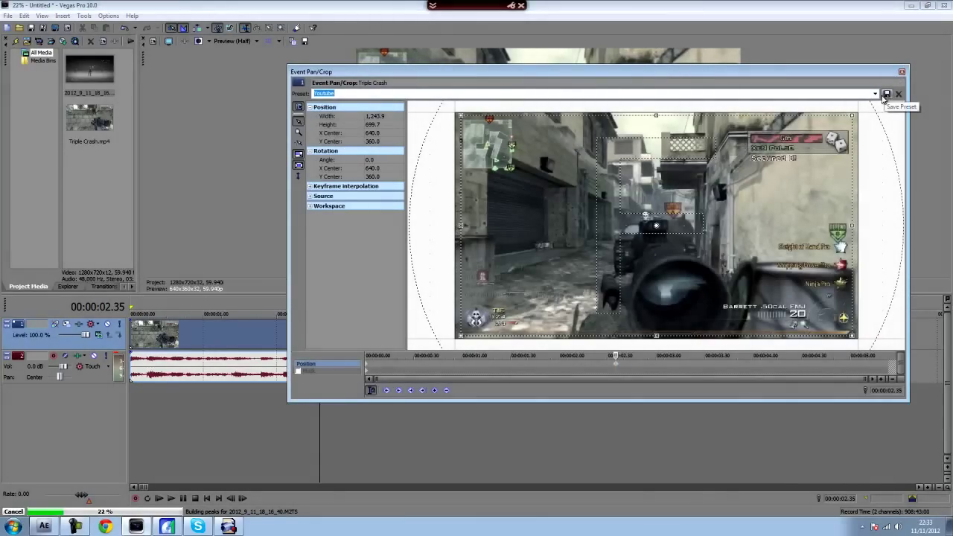
left_click(901, 71)
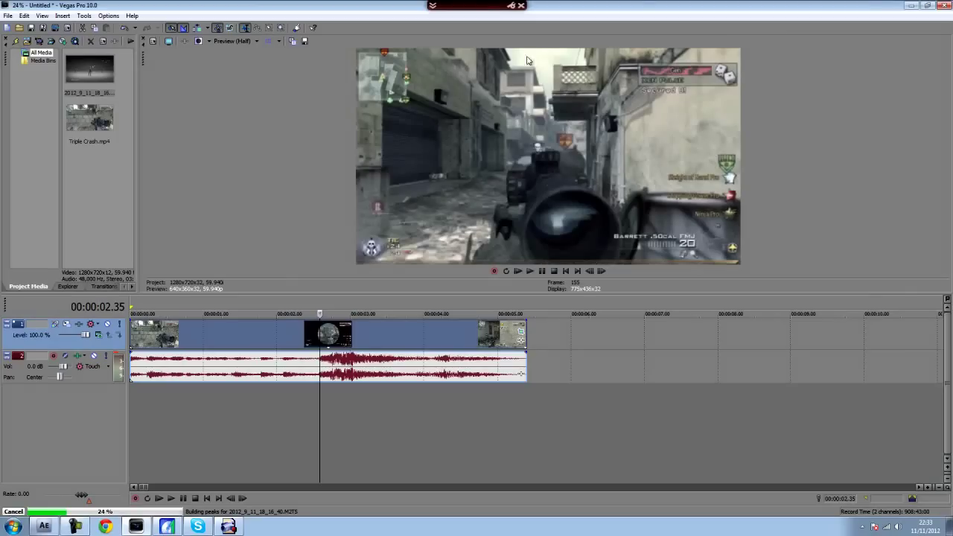
left_click(253, 362)
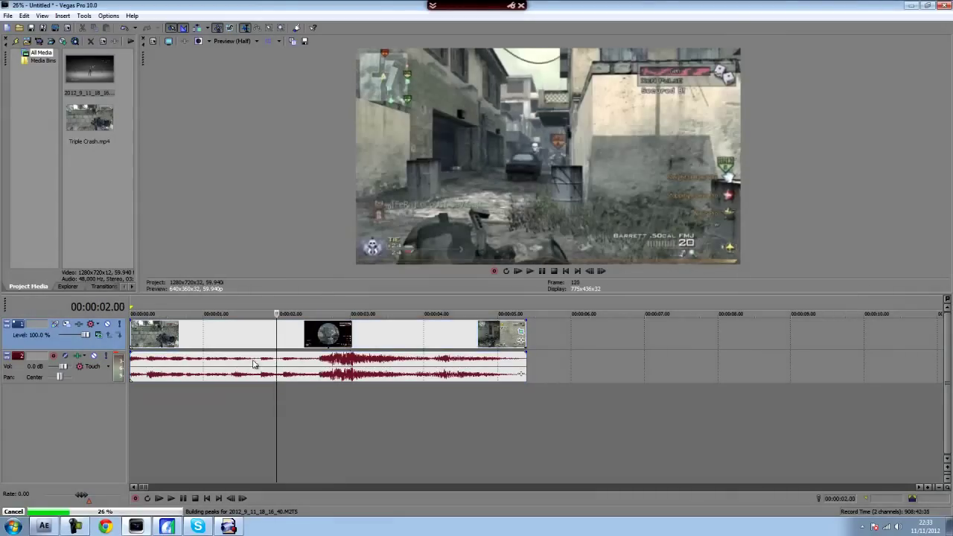
left_click(259, 333)
left_click(363, 327)
left_click(275, 329)
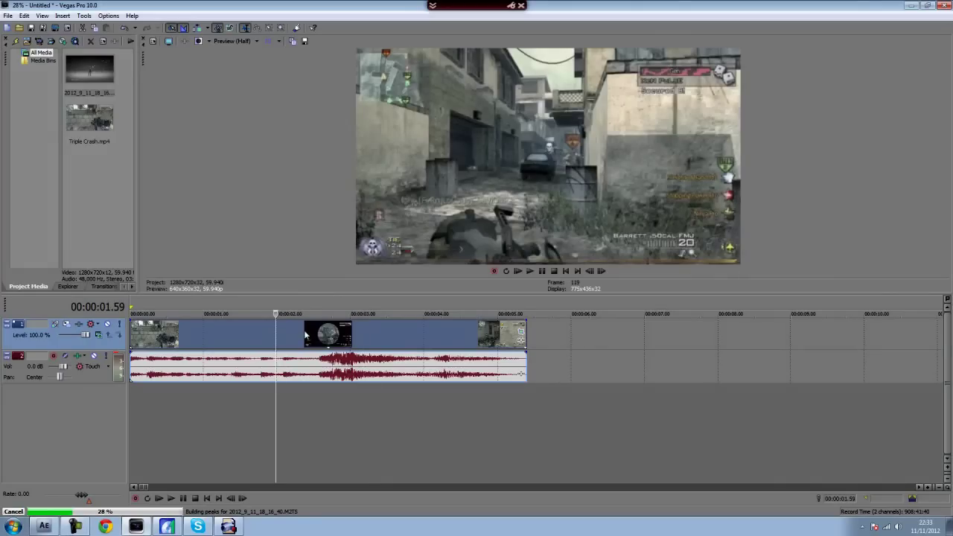
right_click(327, 339)
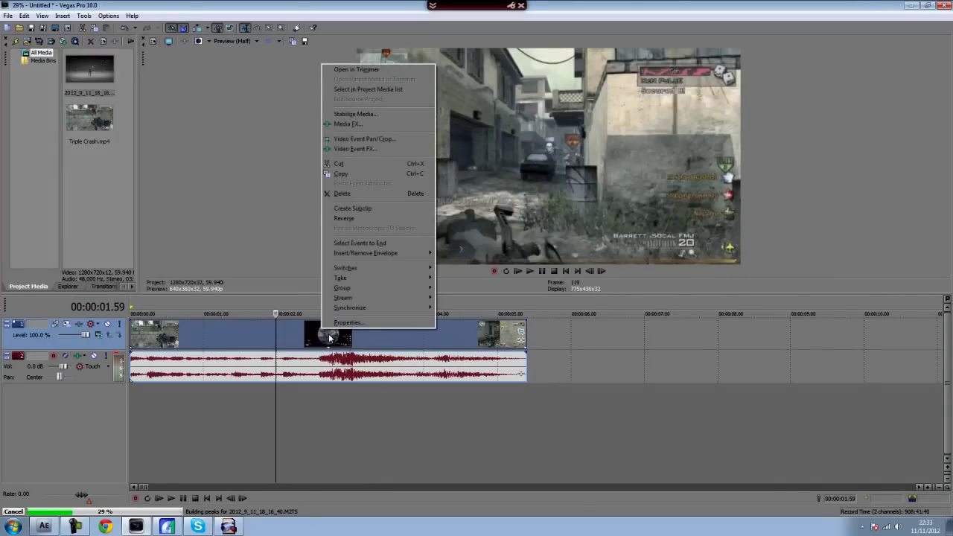
left_click(339, 322)
left_click(401, 210)
left_click(509, 347)
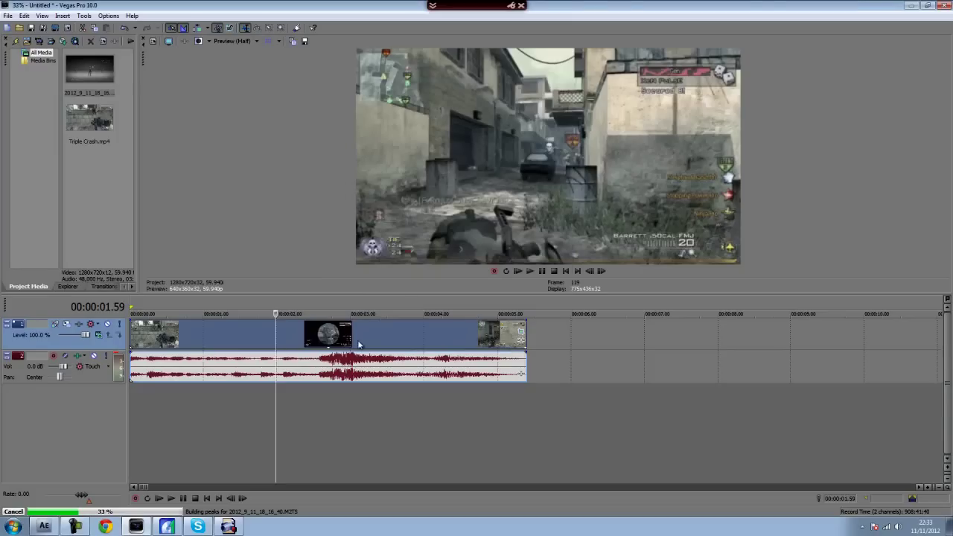
left_click(321, 337)
left_click(263, 334)
left_click(362, 338)
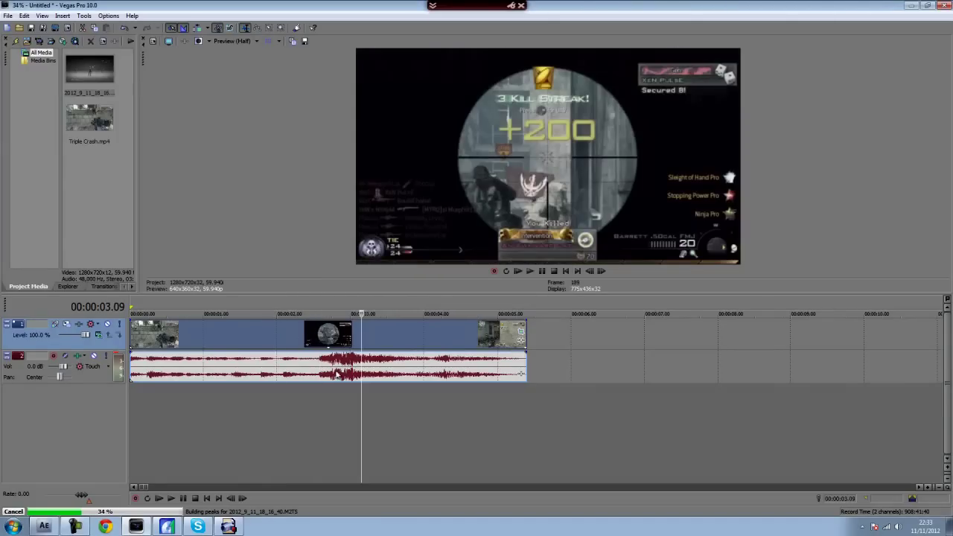
left_click(400, 339)
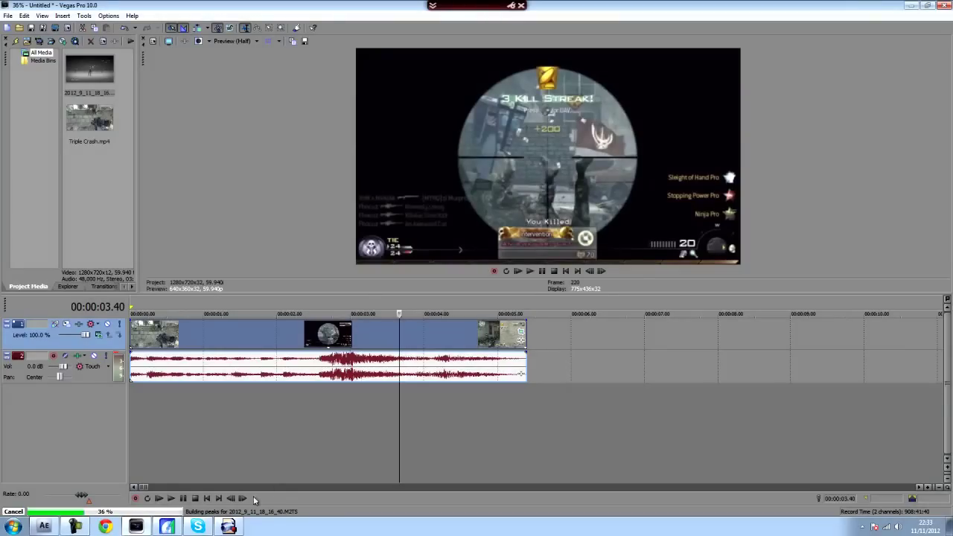
left_click(207, 498)
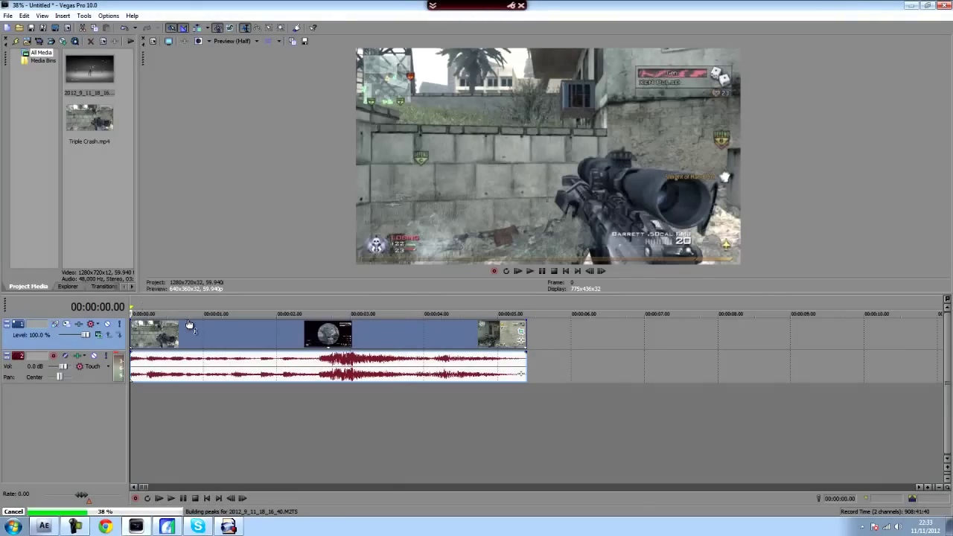
left_click(263, 334)
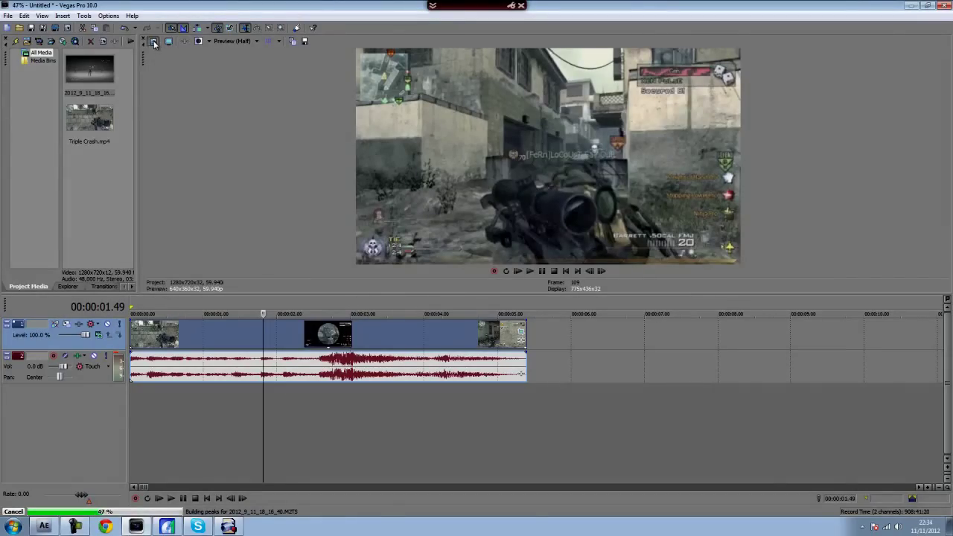
left_click(154, 40)
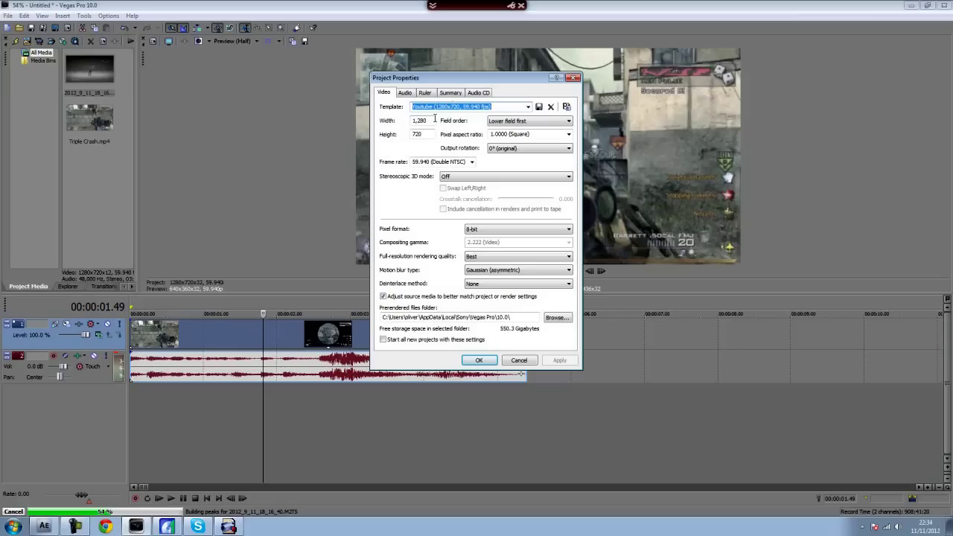
left_click_drag(428, 120, 371, 120)
double_click(428, 133)
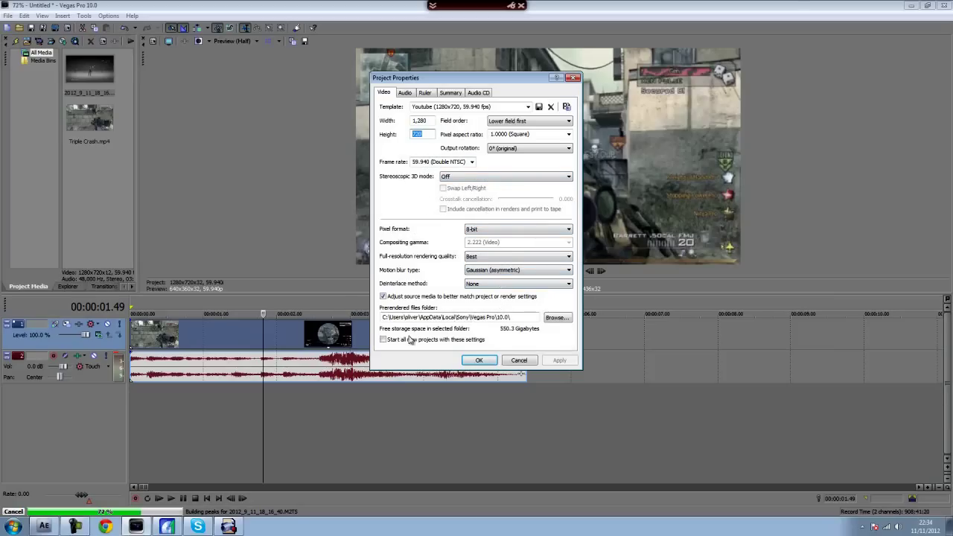
left_click(405, 93)
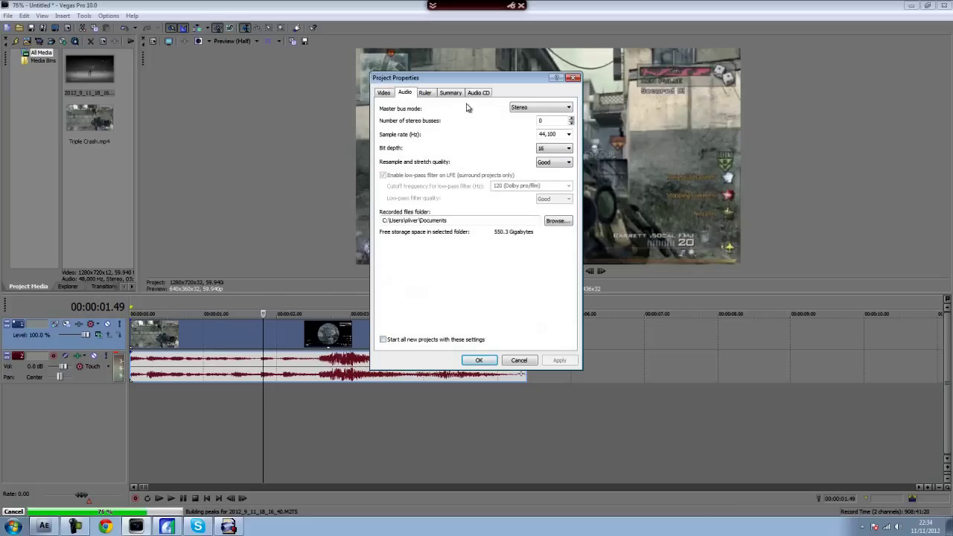
left_click(425, 92)
left_click(450, 92)
left_click(478, 92)
left_click(452, 94)
left_click(436, 94)
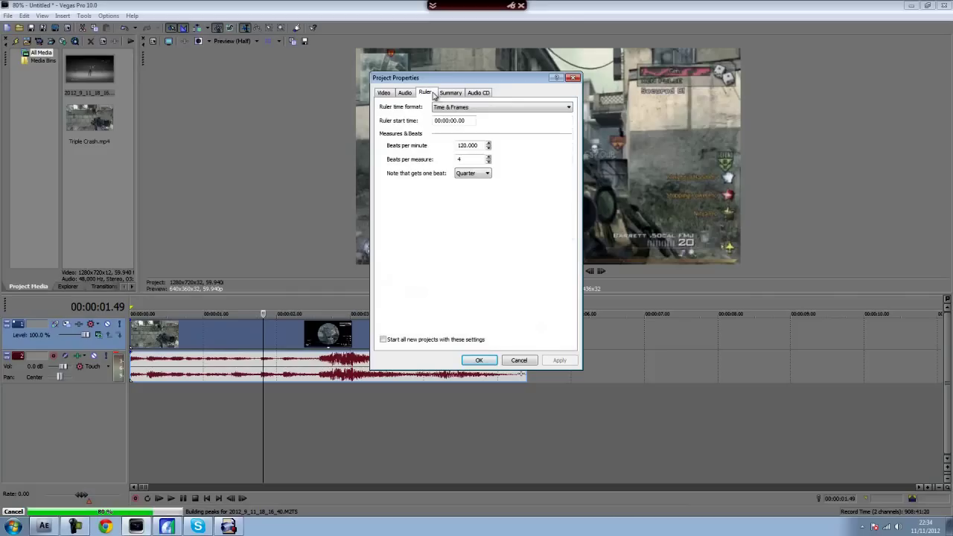
left_click(384, 94)
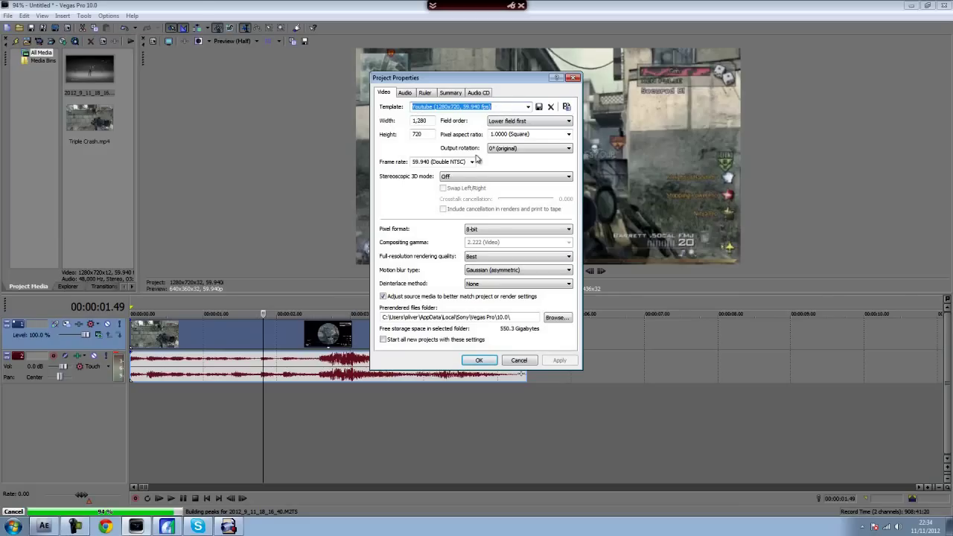
left_click(449, 108)
double_click(449, 108)
left_click(449, 108)
left_click_drag(413, 107, 478, 107)
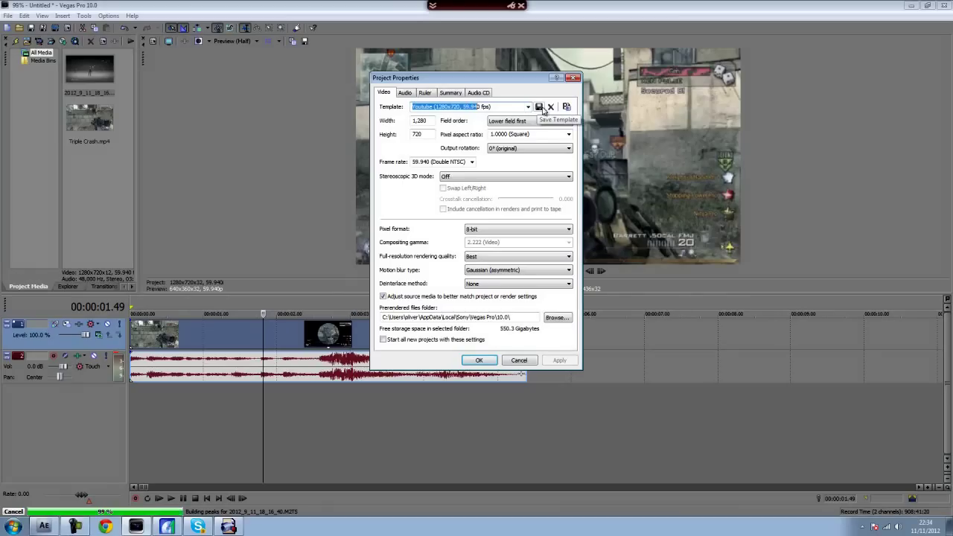
left_click(572, 77)
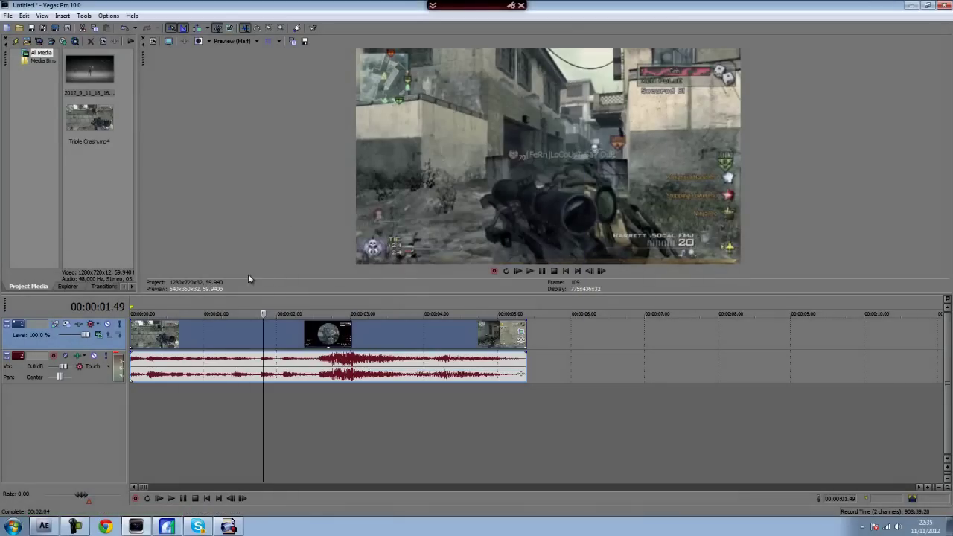
Return the playhead to the start and drag a time selection across the clip
left_click(206, 498)
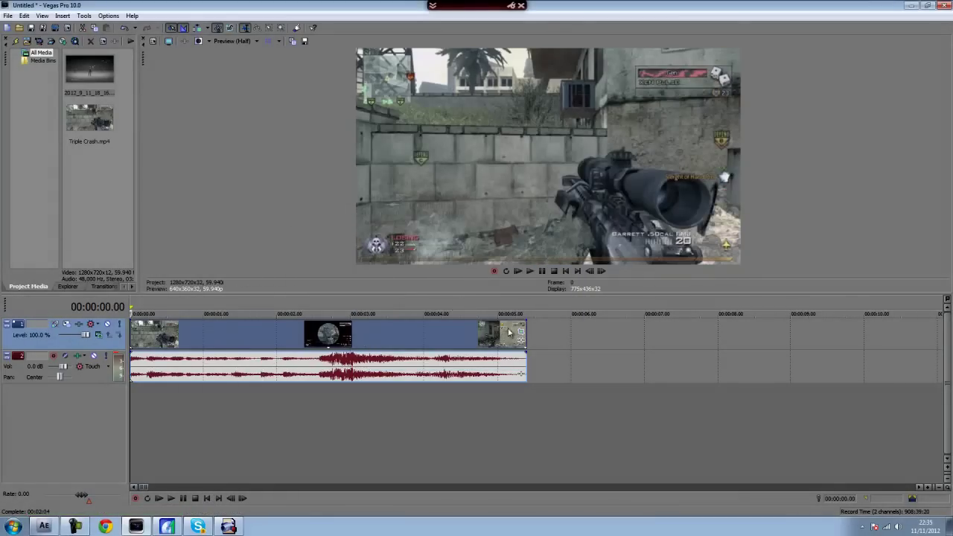
left_click(399, 331)
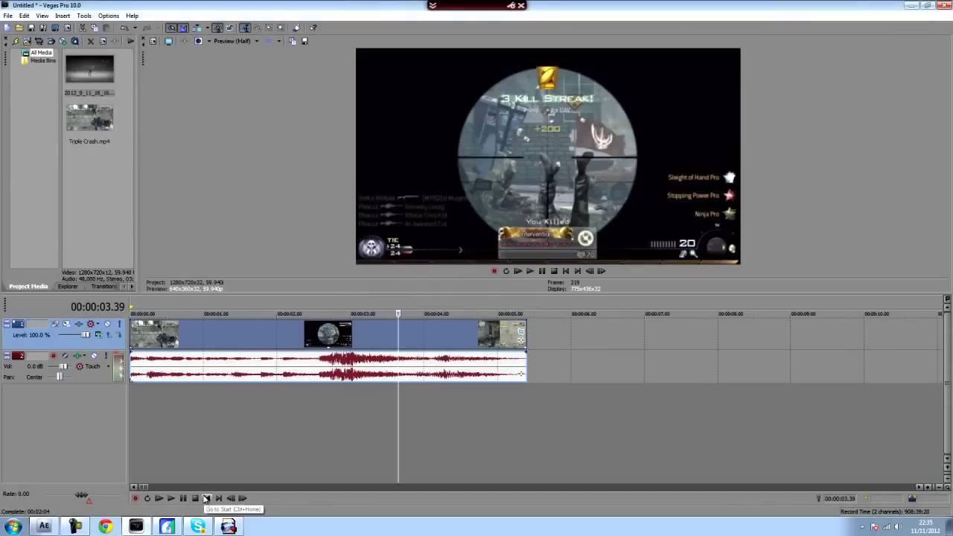
left_click(207, 498)
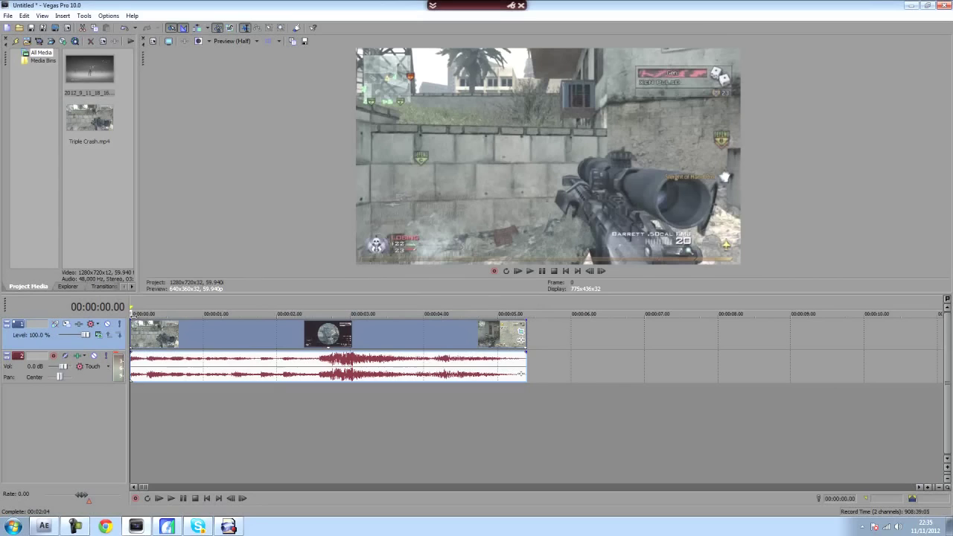
left_click_drag(134, 306, 526, 305)
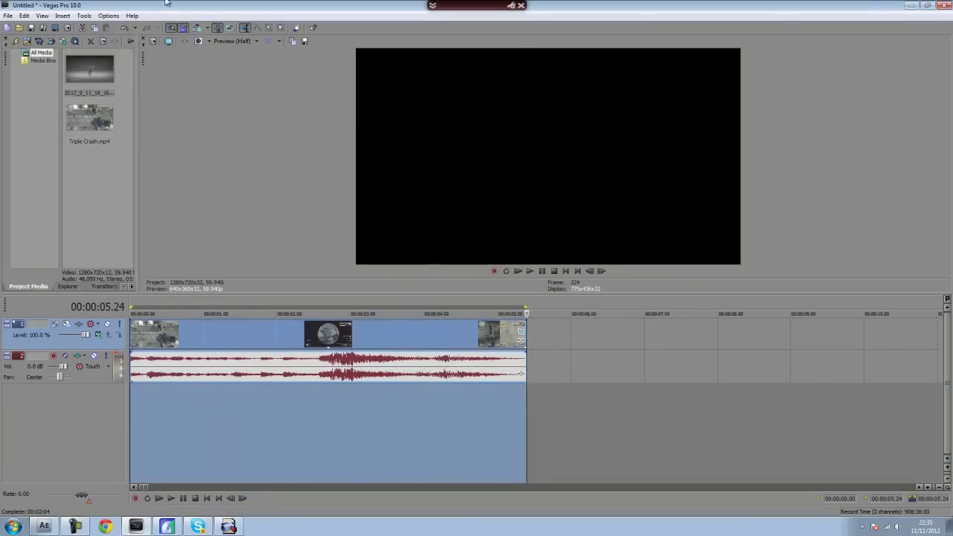
Start File > Render As, save to Libraries and name the file dfdsf.mp4
left_click(8, 16)
left_click(63, 88)
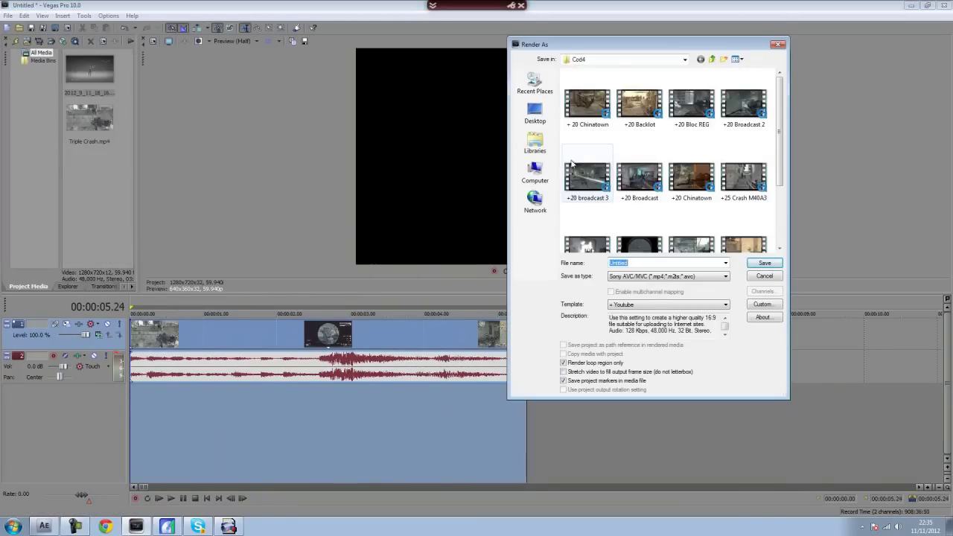
left_click(534, 141)
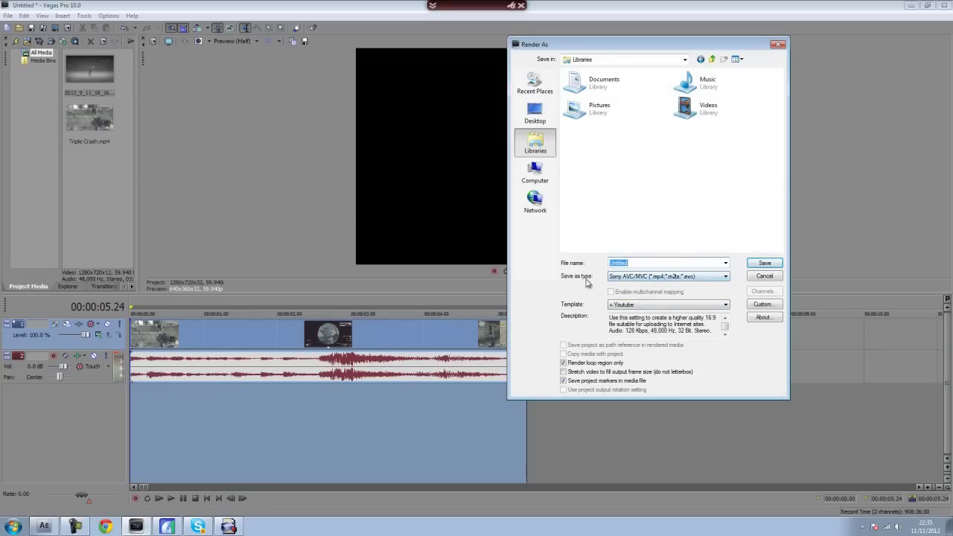
type("dfdsf.mp4")
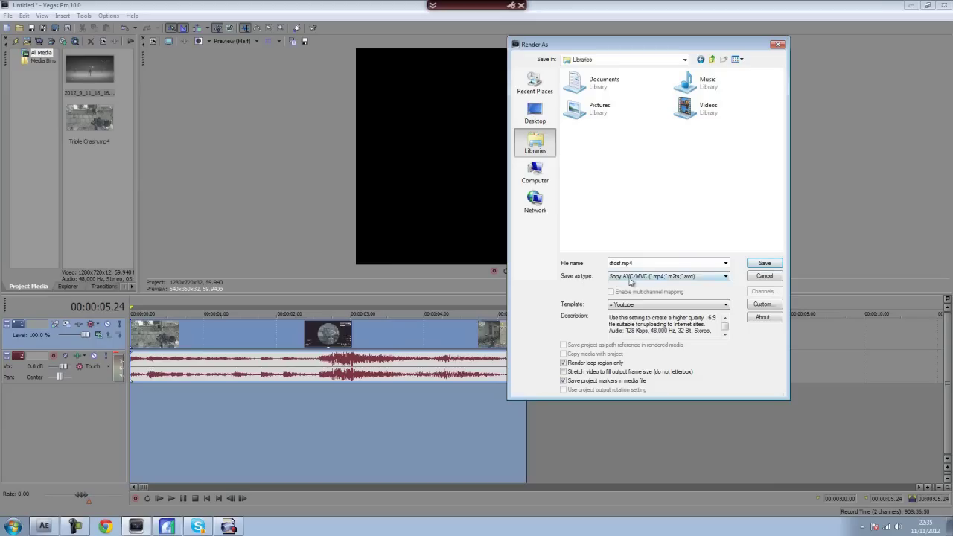
left_click(762, 304)
left_click_drag(631, 71, 611, 86)
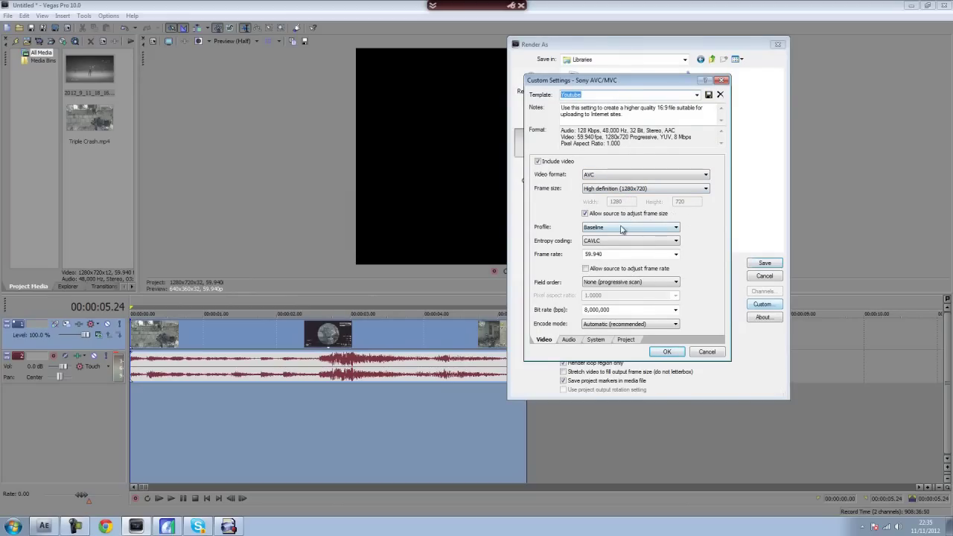
double_click(599, 255)
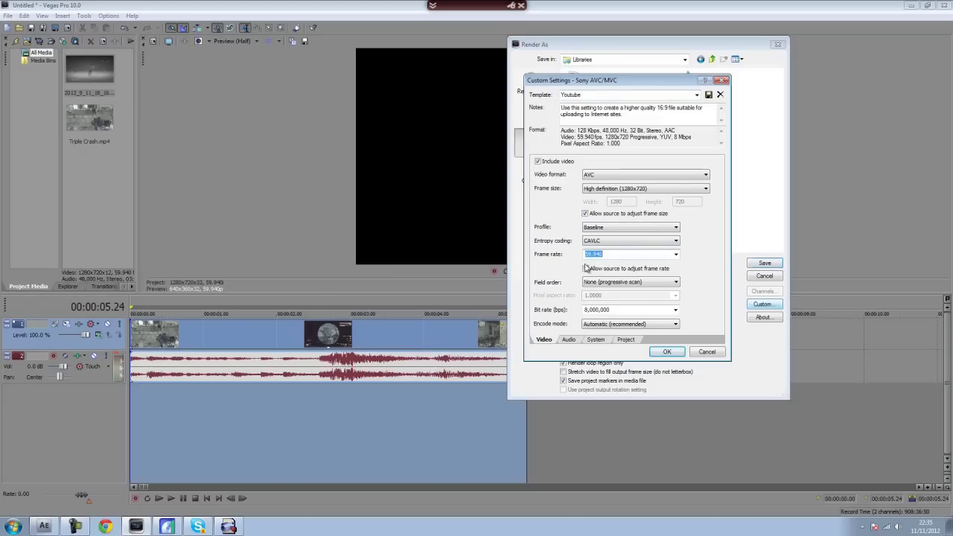
left_click(605, 254)
left_click(568, 339)
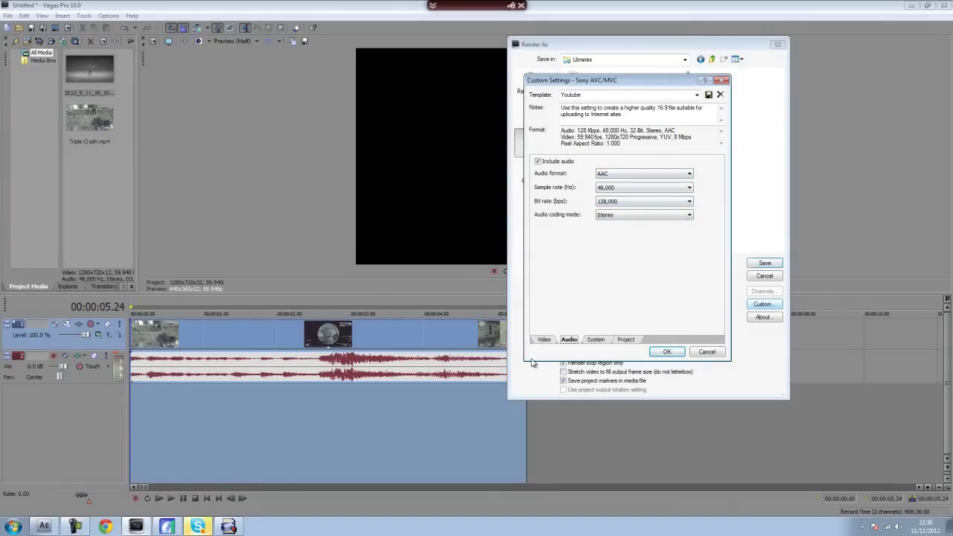
left_click(625, 340)
left_click(603, 340)
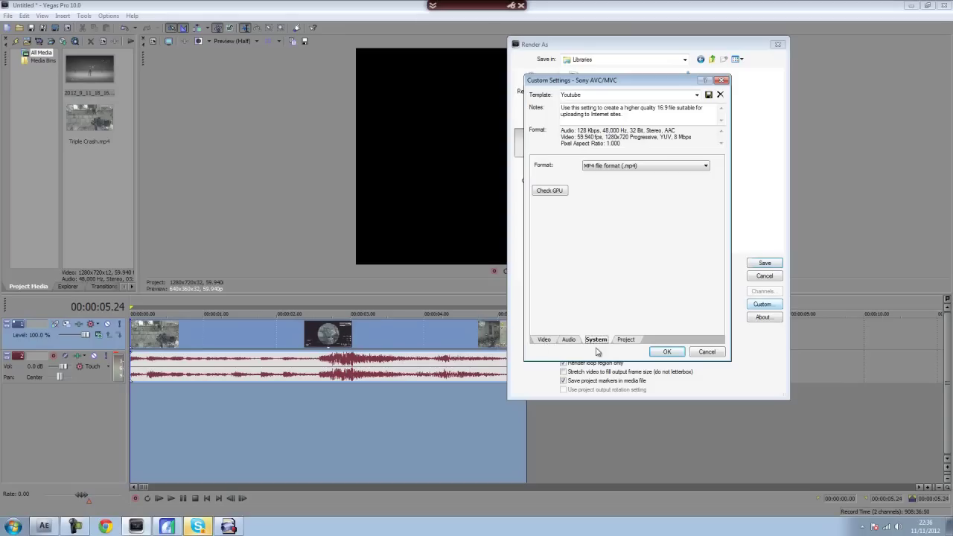
left_click(544, 340)
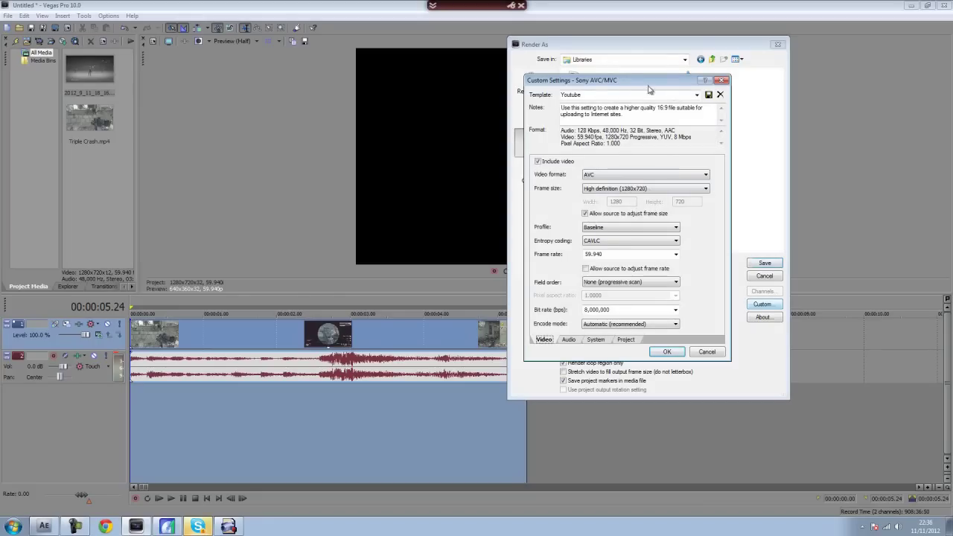
double_click(616, 95)
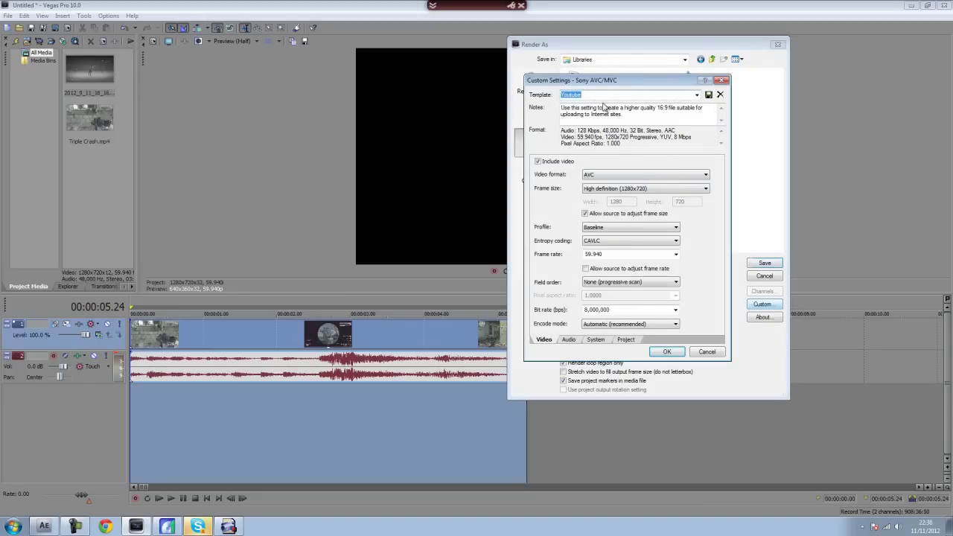
left_click(721, 81)
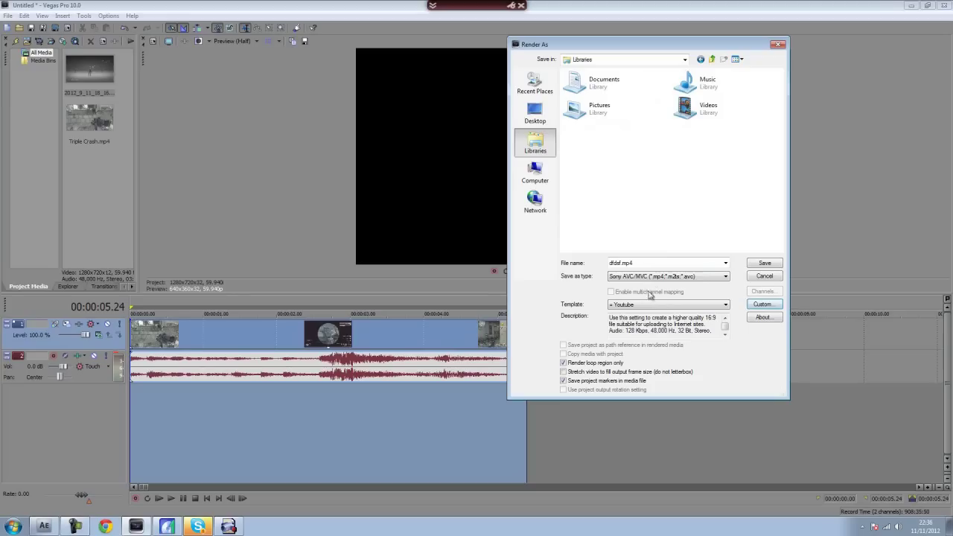
Keep Sony AVC/MVC as the Save as type and open the Youtube template's Custom settings
left_click(650, 280)
left_click(644, 281)
left_click(638, 278)
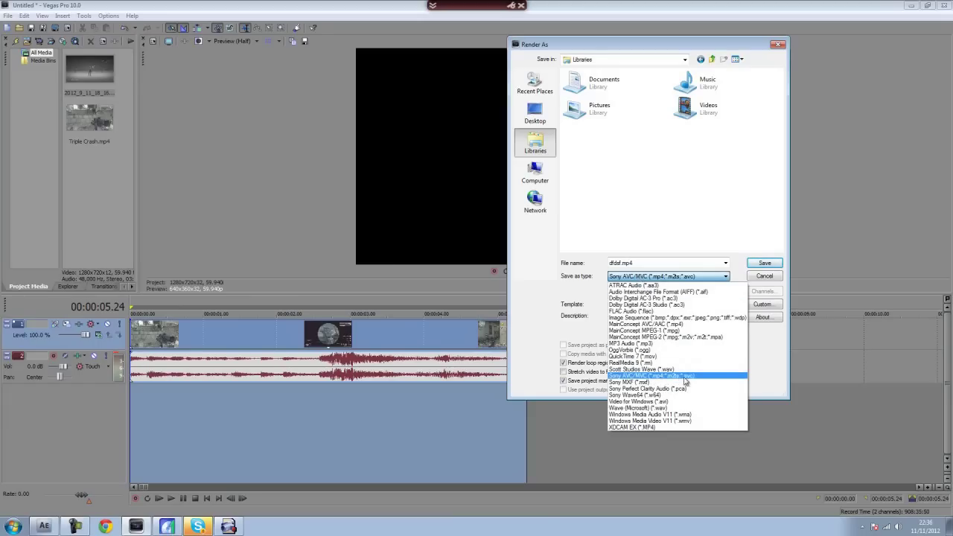
left_click(684, 376)
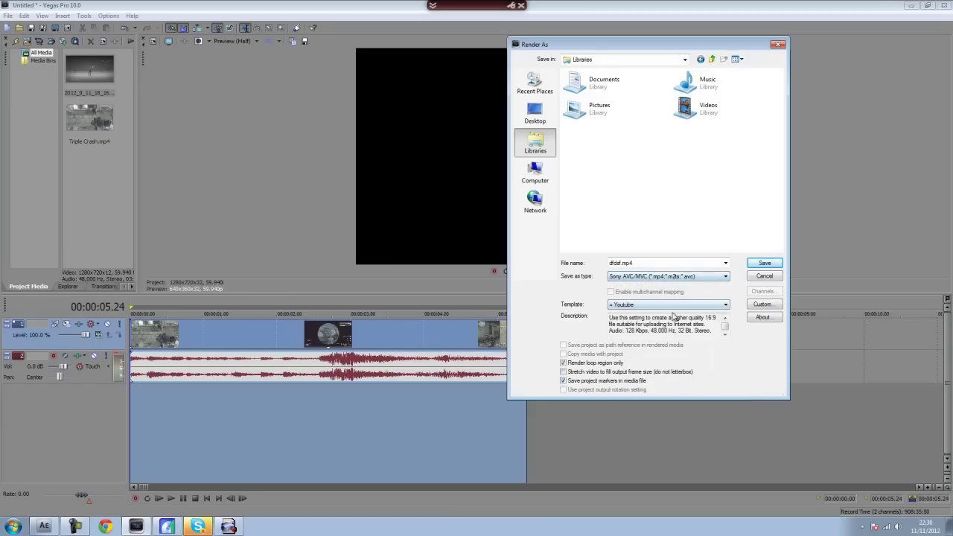
left_click(759, 305)
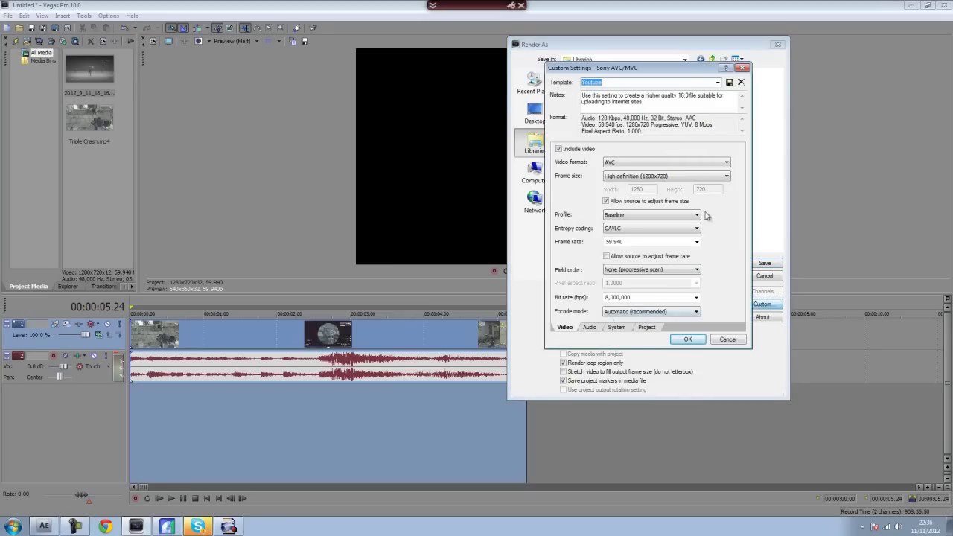
Look over the audio and video encoding settings and accept the custom settings
left_click(590, 327)
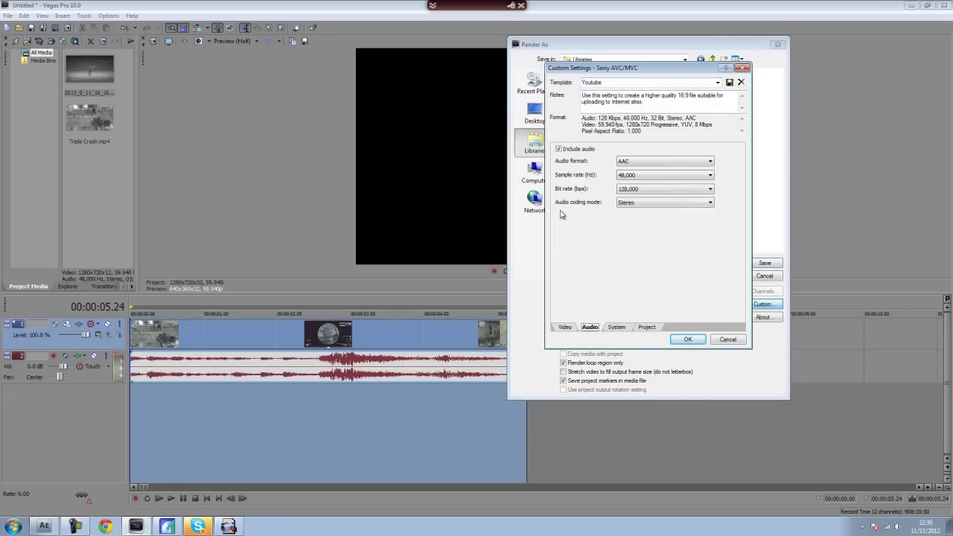
left_click(566, 332)
left_click(687, 340)
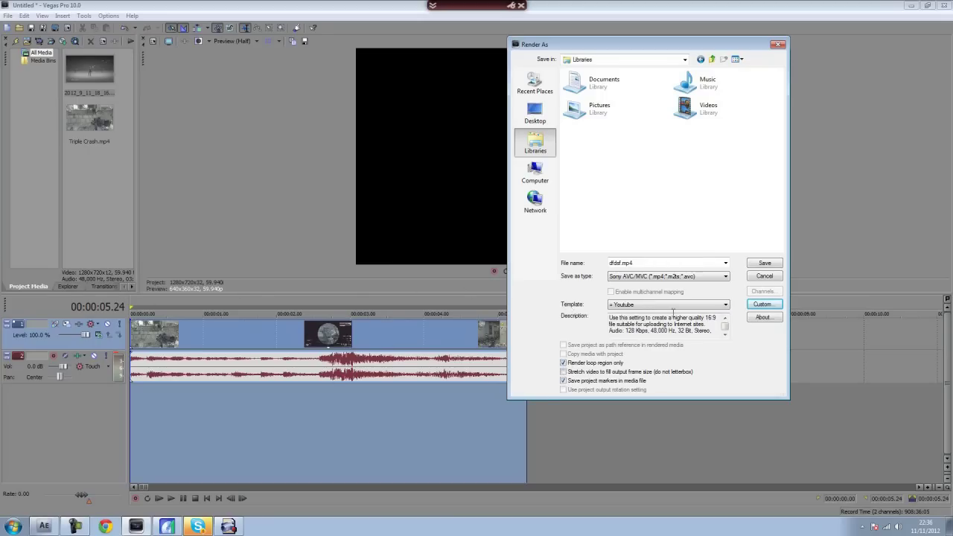
Append 'sfdsfsdf' to the file name and close Render As without rendering
left_click(657, 264)
type("sfdsfsdf")
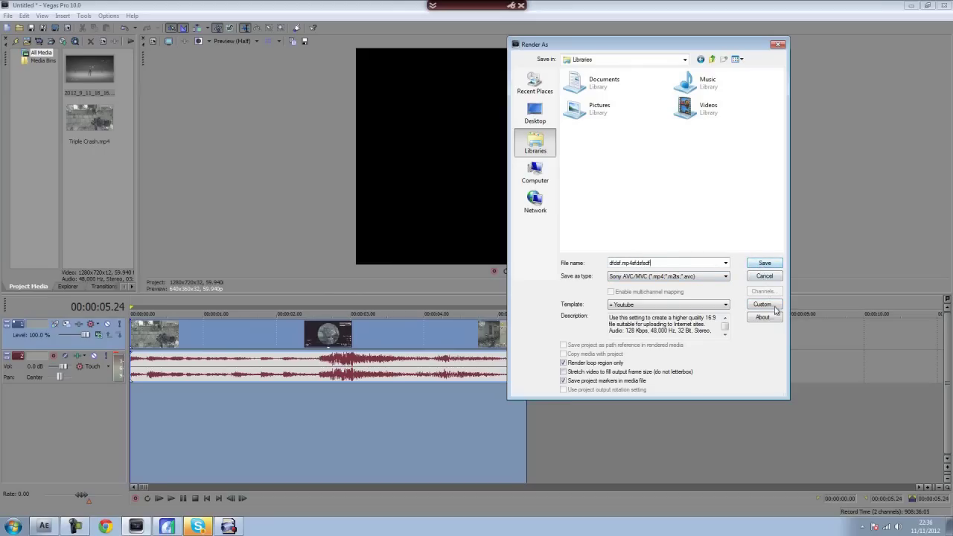
left_click(778, 45)
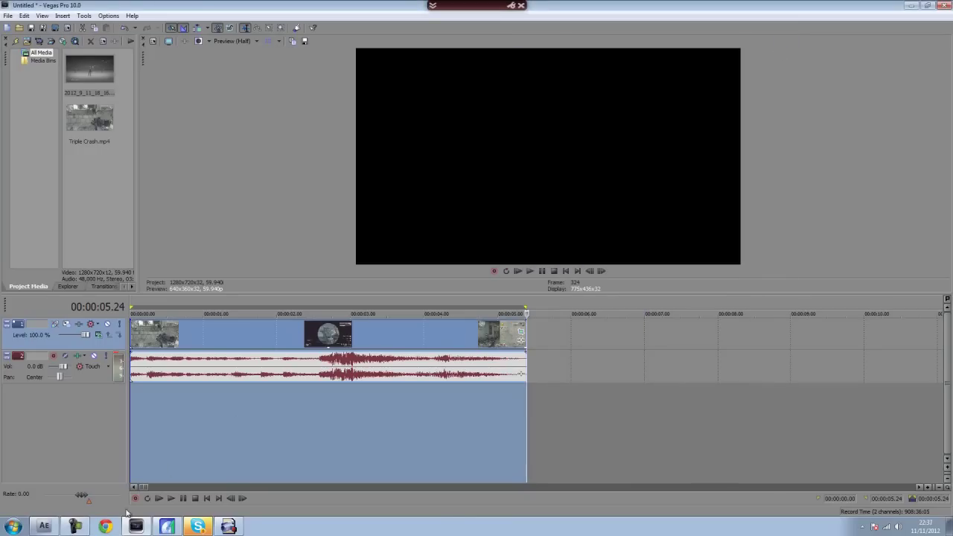
Switch to After Effects and add the Triple Crash composition to the render queue
left_click(44, 526)
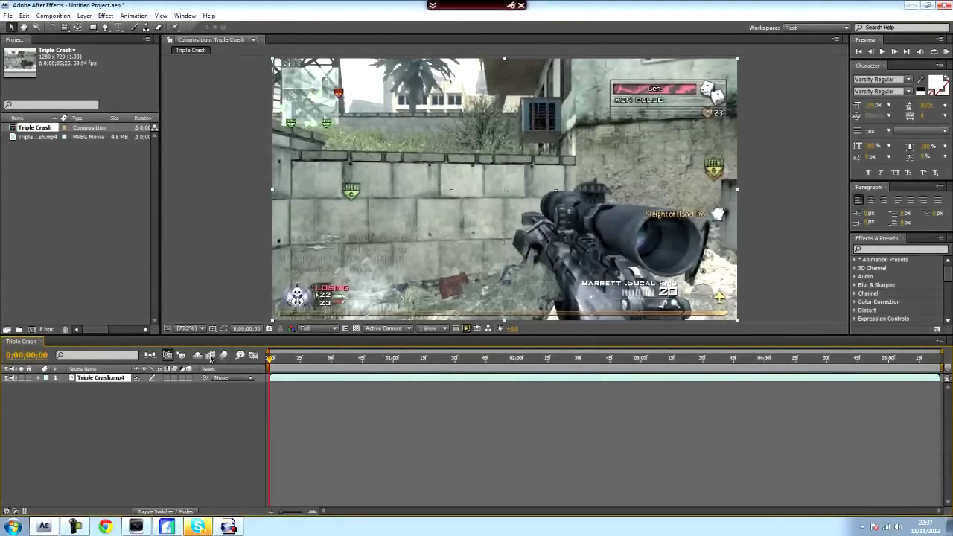
left_click(54, 16)
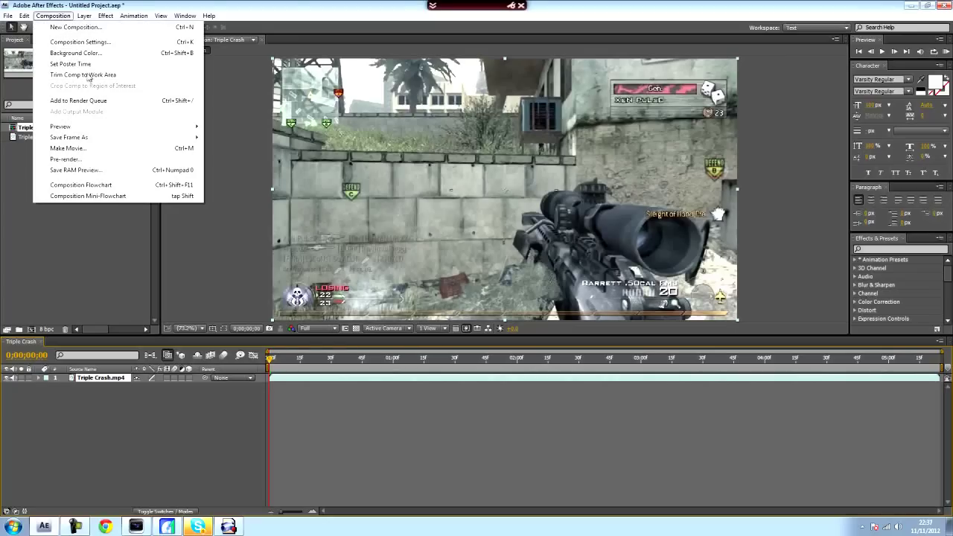
left_click(98, 100)
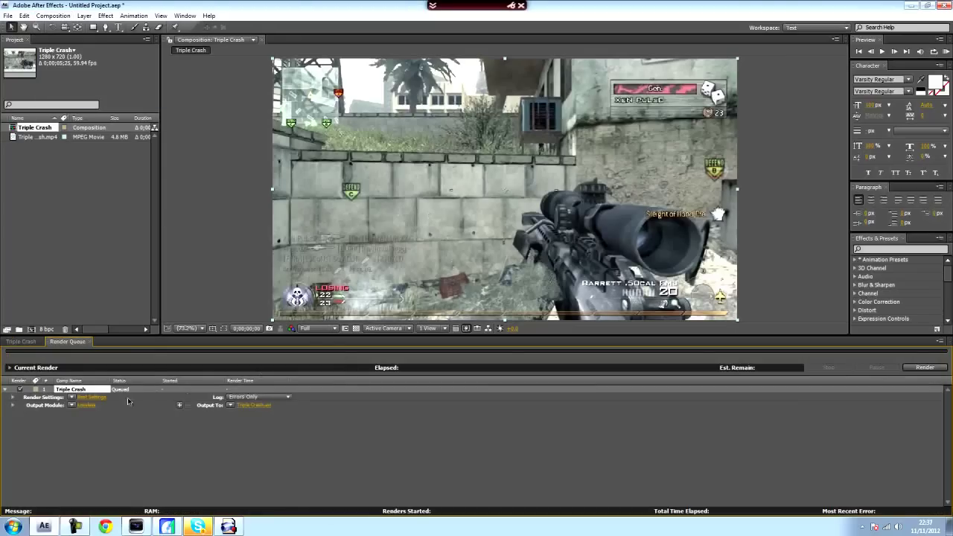
Change the output module format from Lossless to H.264 and open its Format Options
left_click(82, 406)
left_click(495, 140)
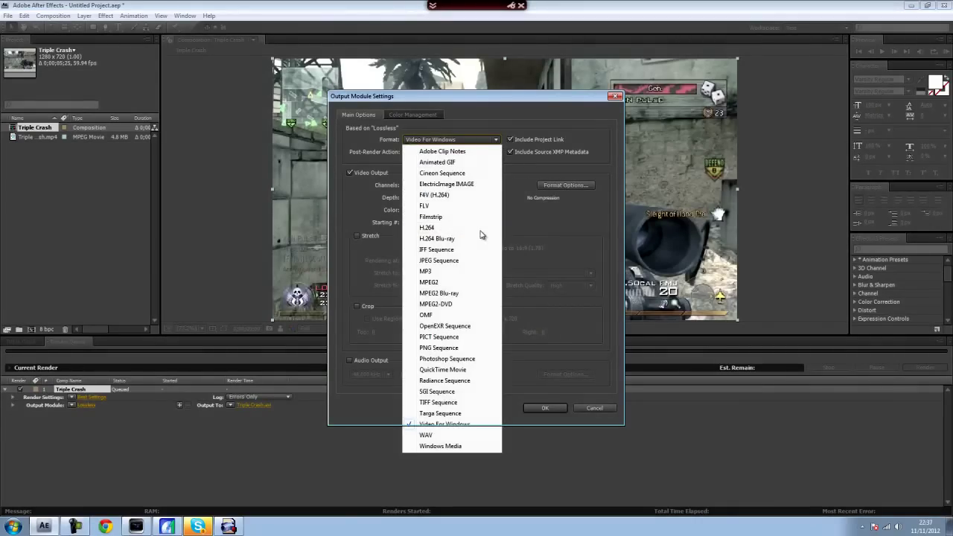
left_click(483, 228)
left_click(582, 191)
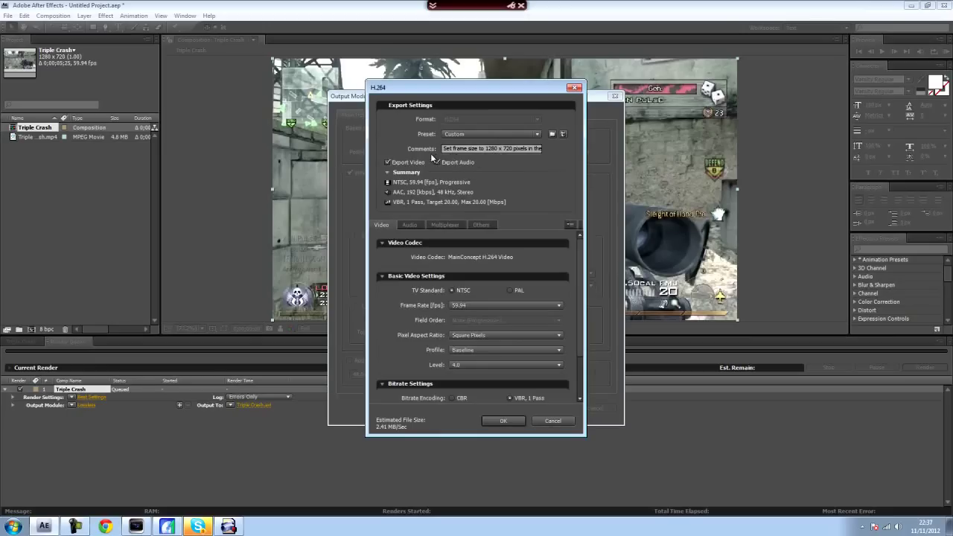
Review the H.264 Video, Audio and Multiplexer (MP4) settings, including the 1280 x 720 preset note
left_click(494, 150)
left_click(484, 192)
scroll(581, 287, "down", 2)
scroll(582, 287, "down", 3)
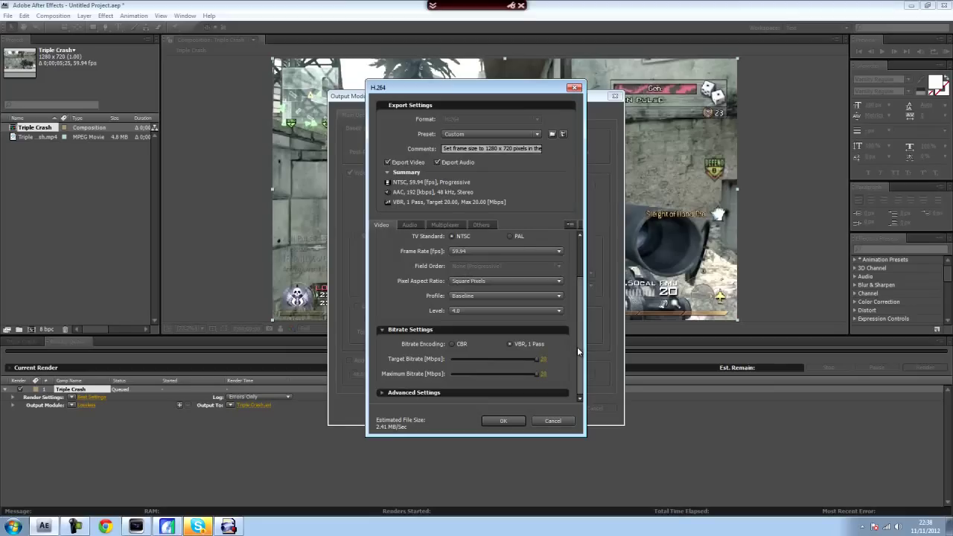
scroll(576, 344, "up", 3)
left_click(411, 225)
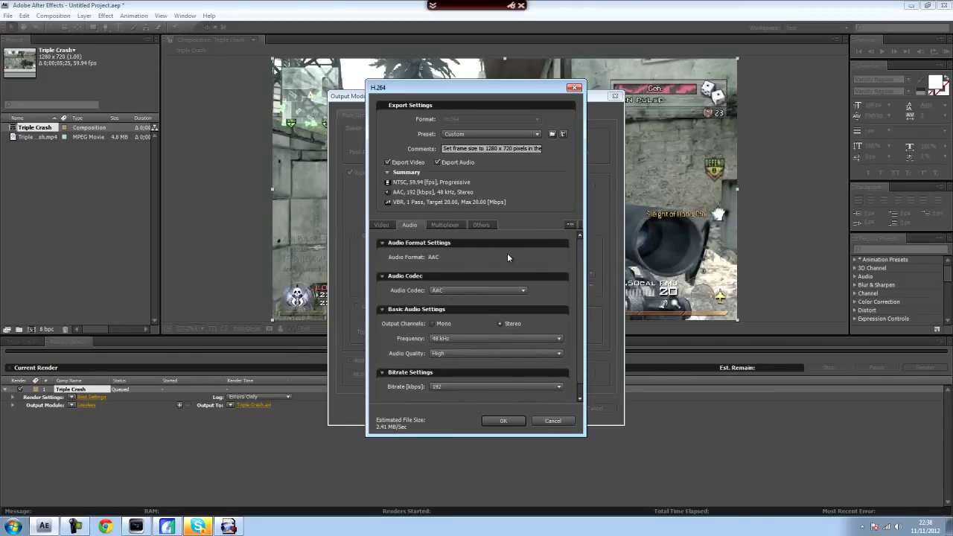
scroll(580, 319, "down", 1)
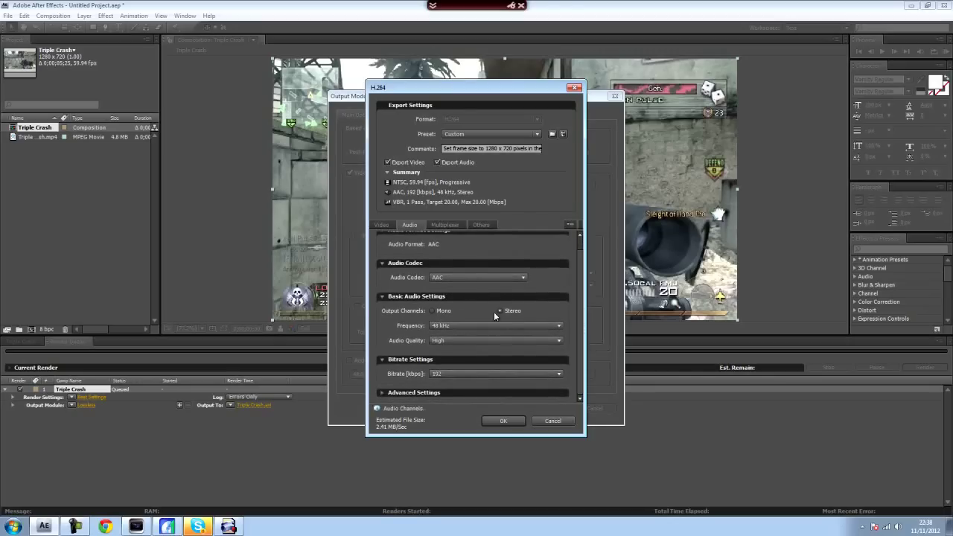
left_click(446, 224)
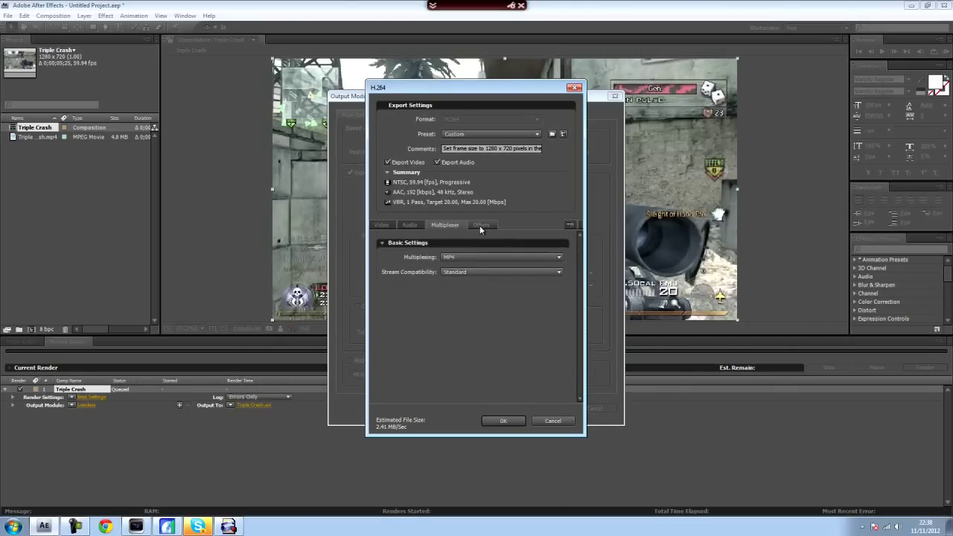
left_click(382, 225)
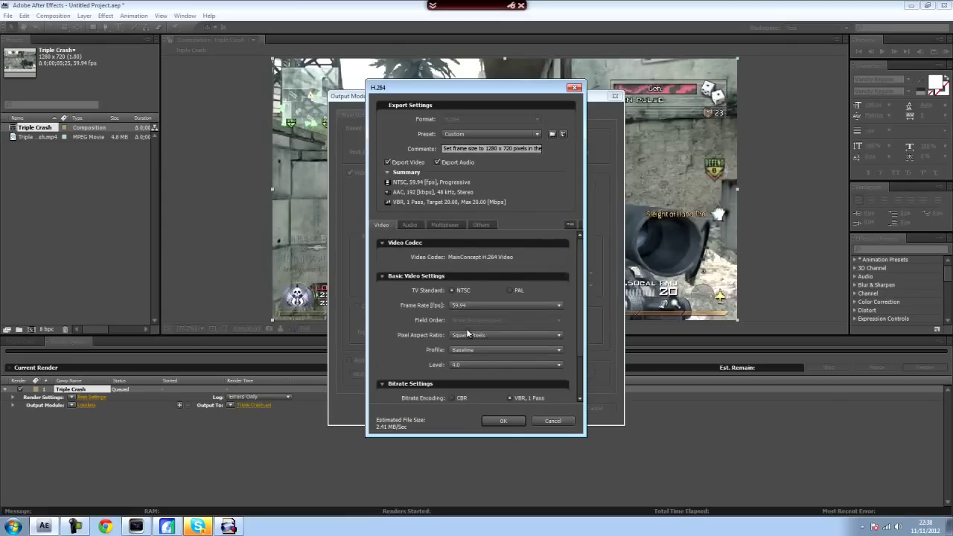
Confirm the H.264 options and output module, then enter 'asdasd' in Output To and cancel
left_click(505, 421)
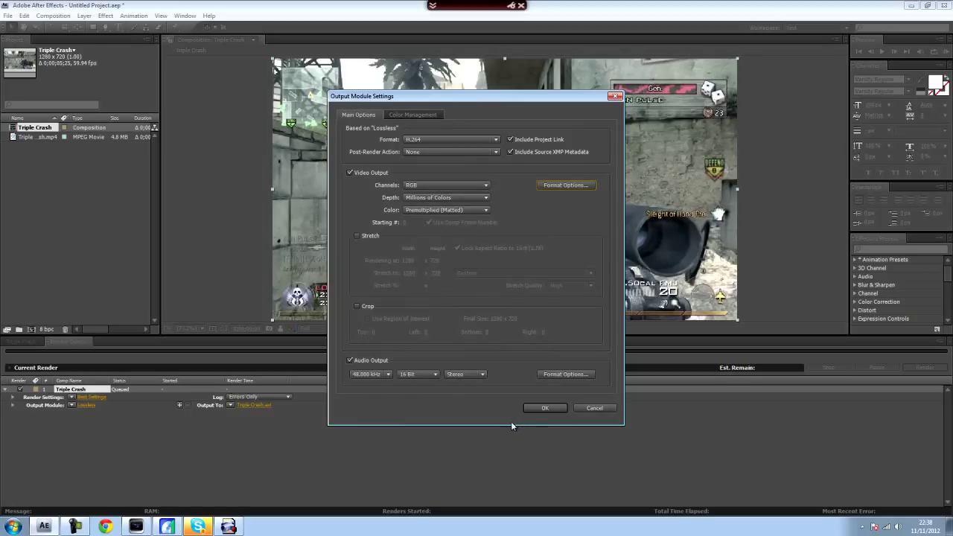
left_click(533, 408)
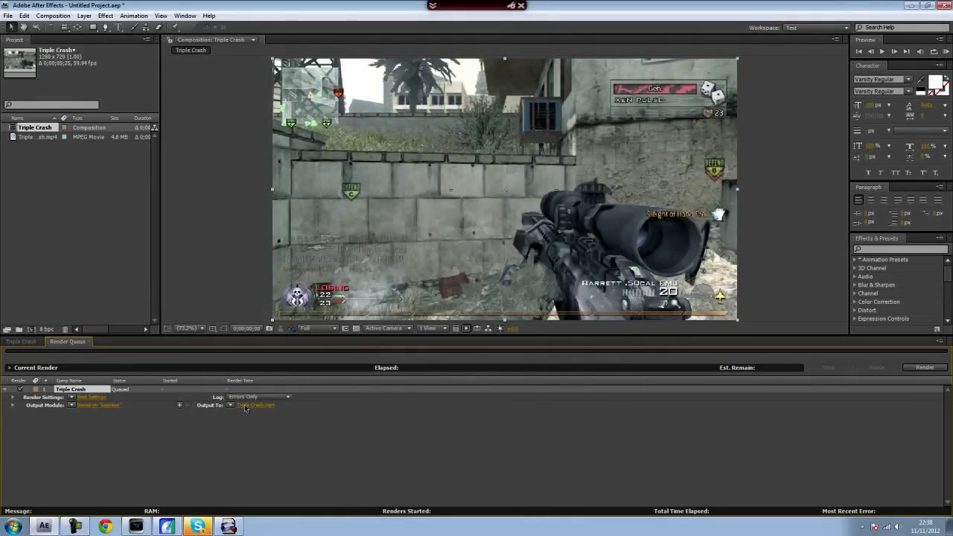
left_click(244, 404)
type("asdasd")
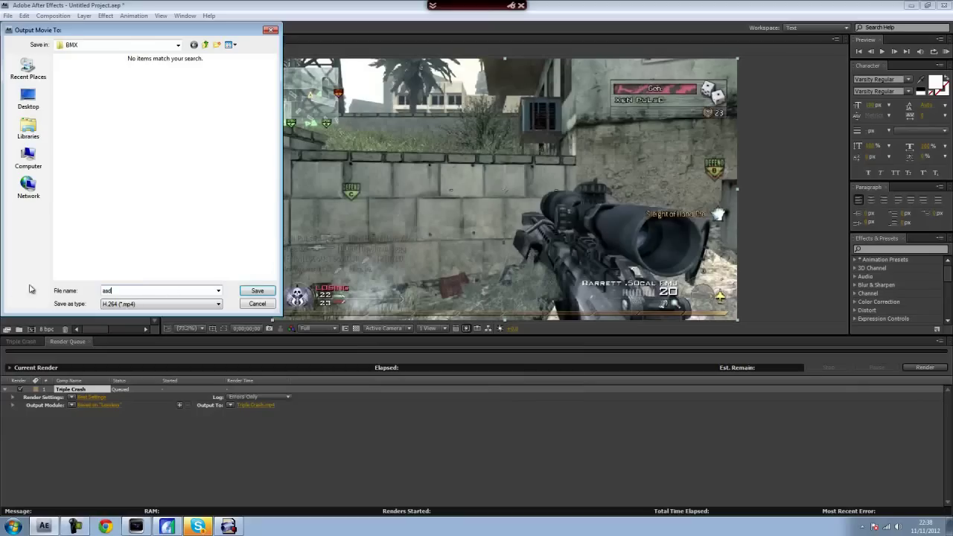
left_click(259, 305)
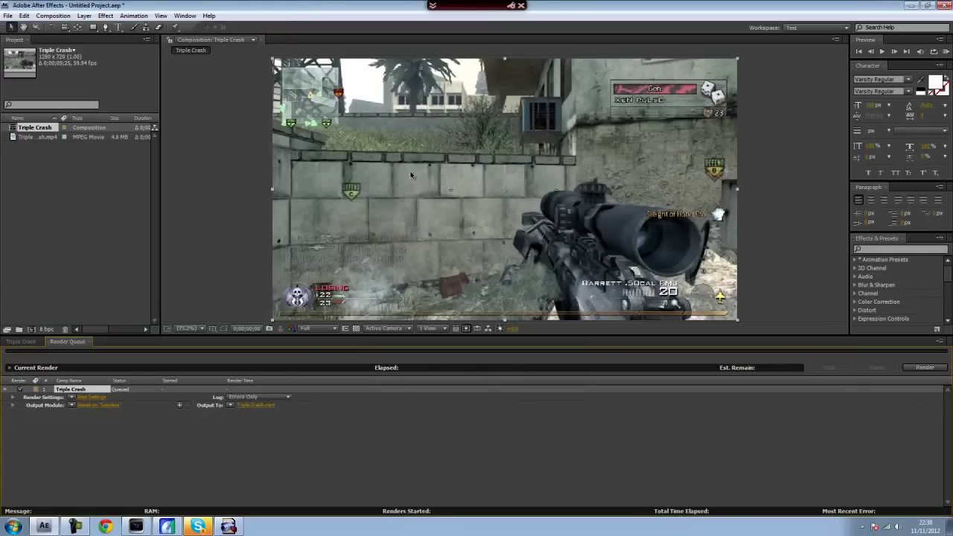
left_click(14, 527)
left_click(192, 238)
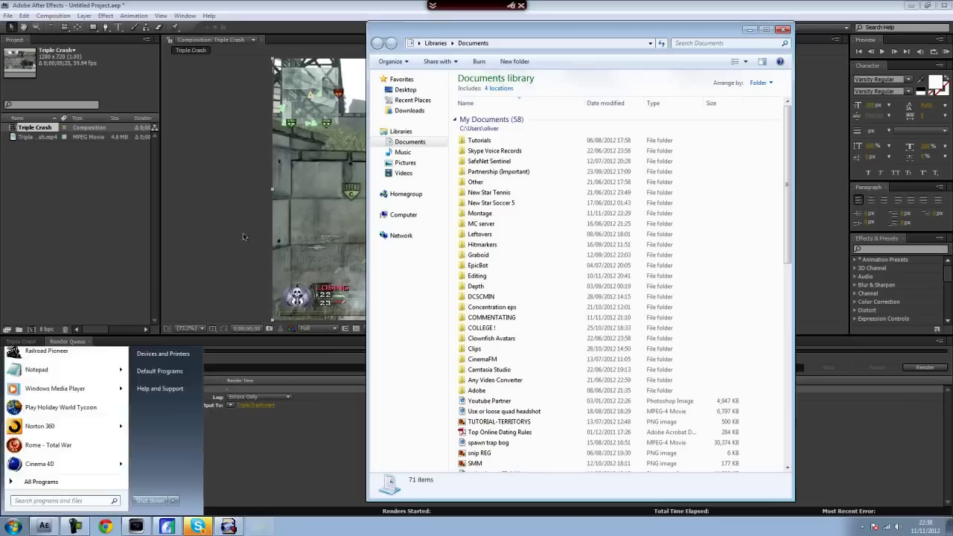
double_click(500, 215)
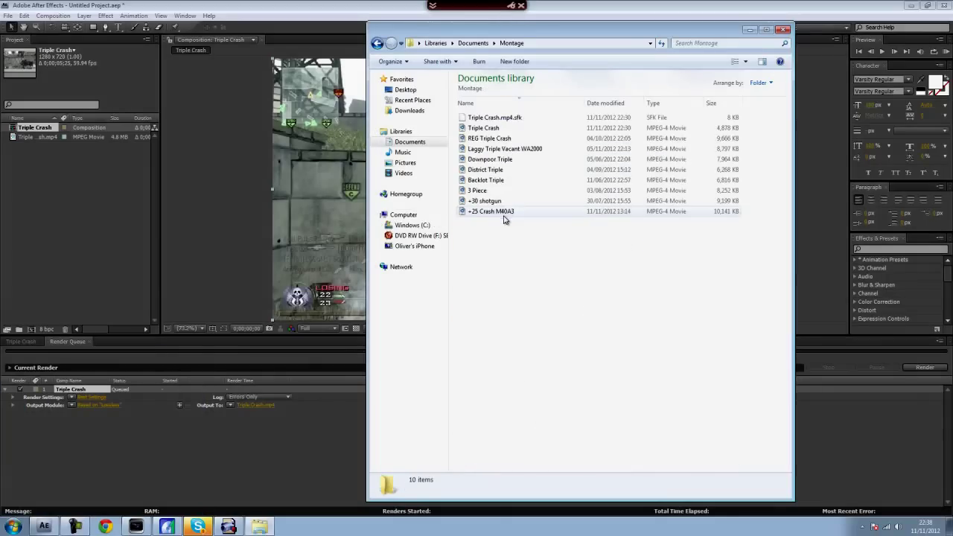
left_click(482, 128)
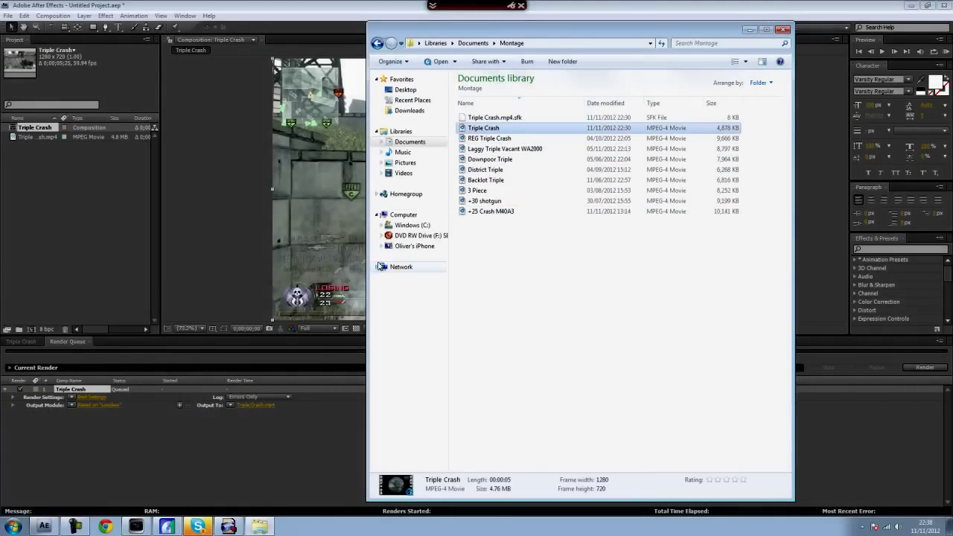
key("Return")
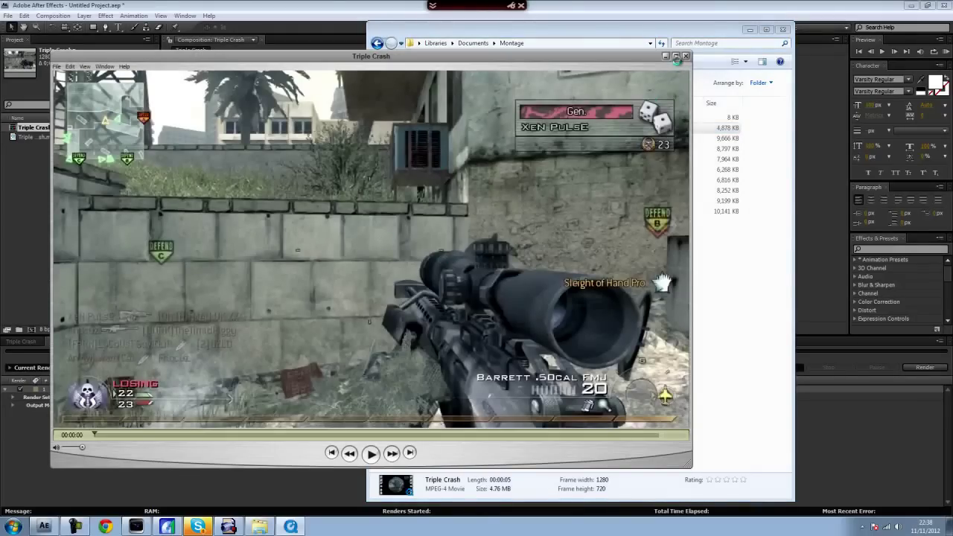
left_click(675, 57)
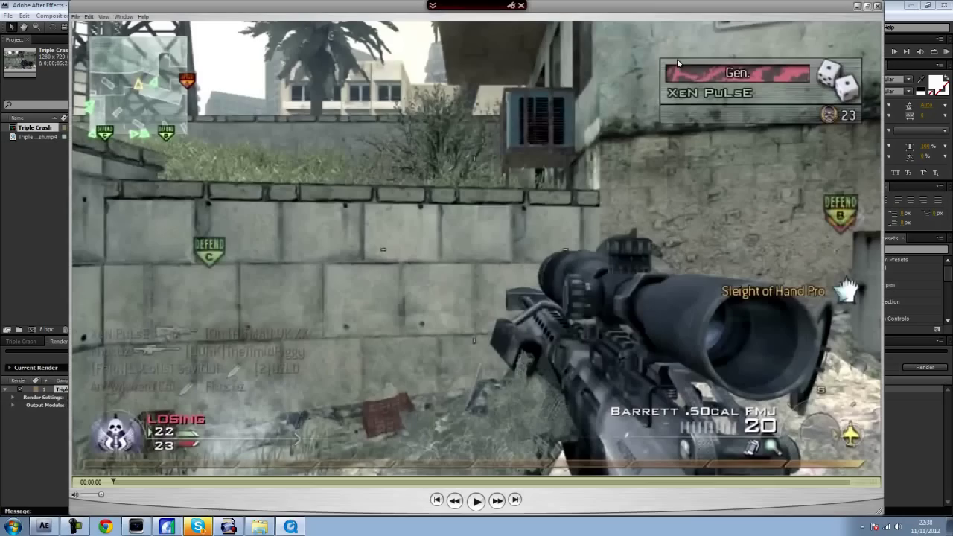
left_click(476, 500)
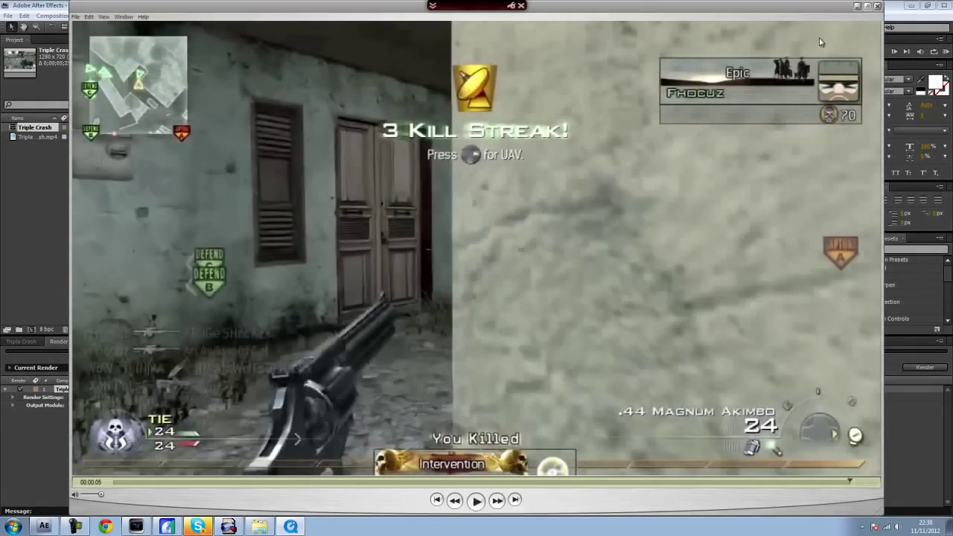
left_click(877, 6)
left_click(781, 31)
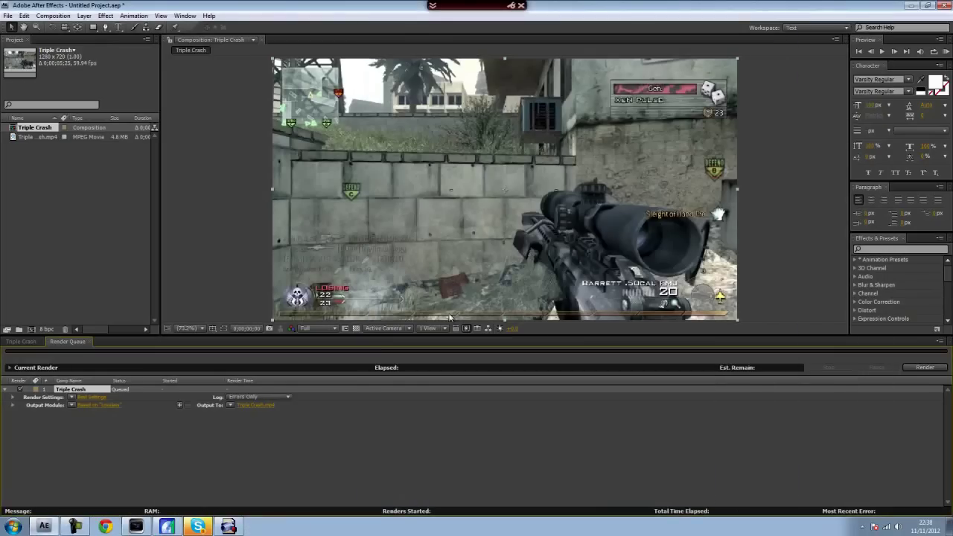
left_click(197, 526)
left_click(401, 136)
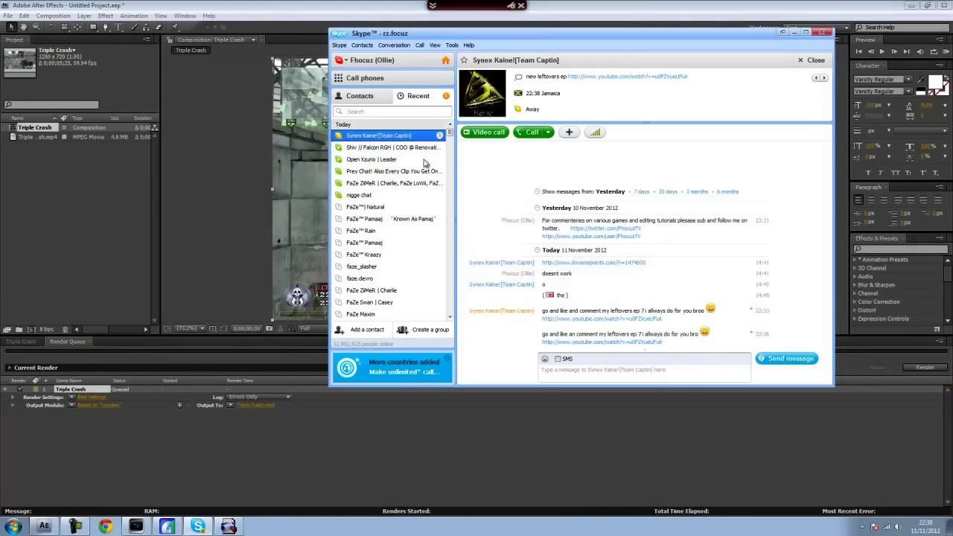
left_click(222, 90)
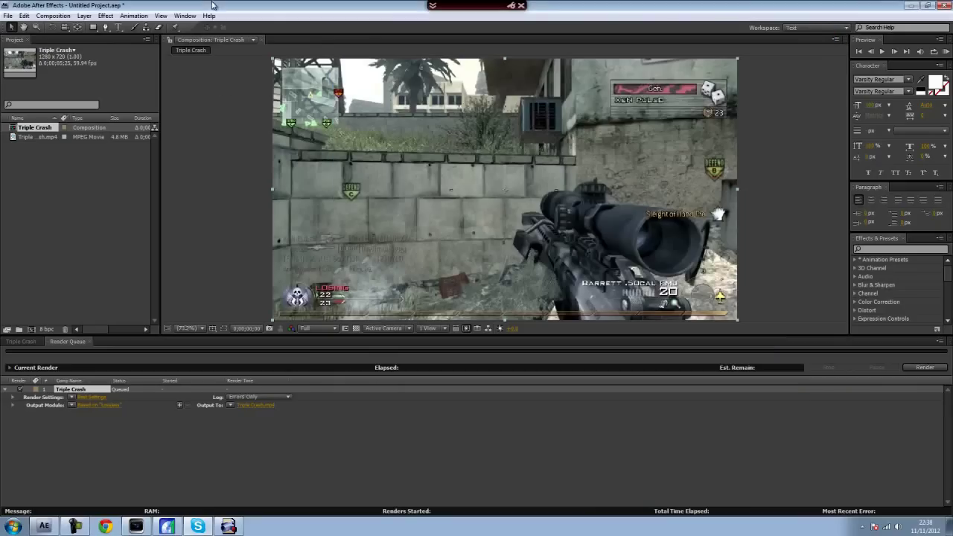